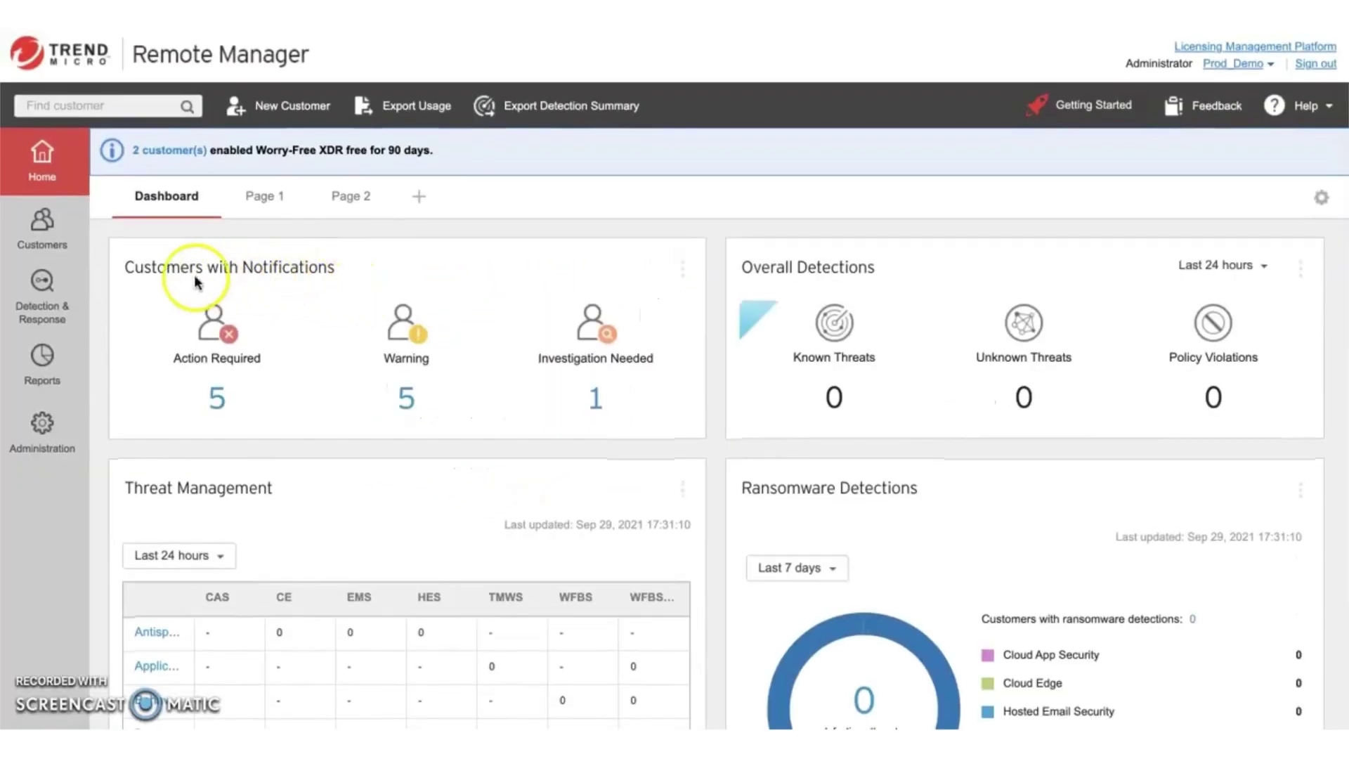
Step: Go to Detection & Response > Noteworthy Events, listing 639 records from the last 60 days
left_click(46, 294)
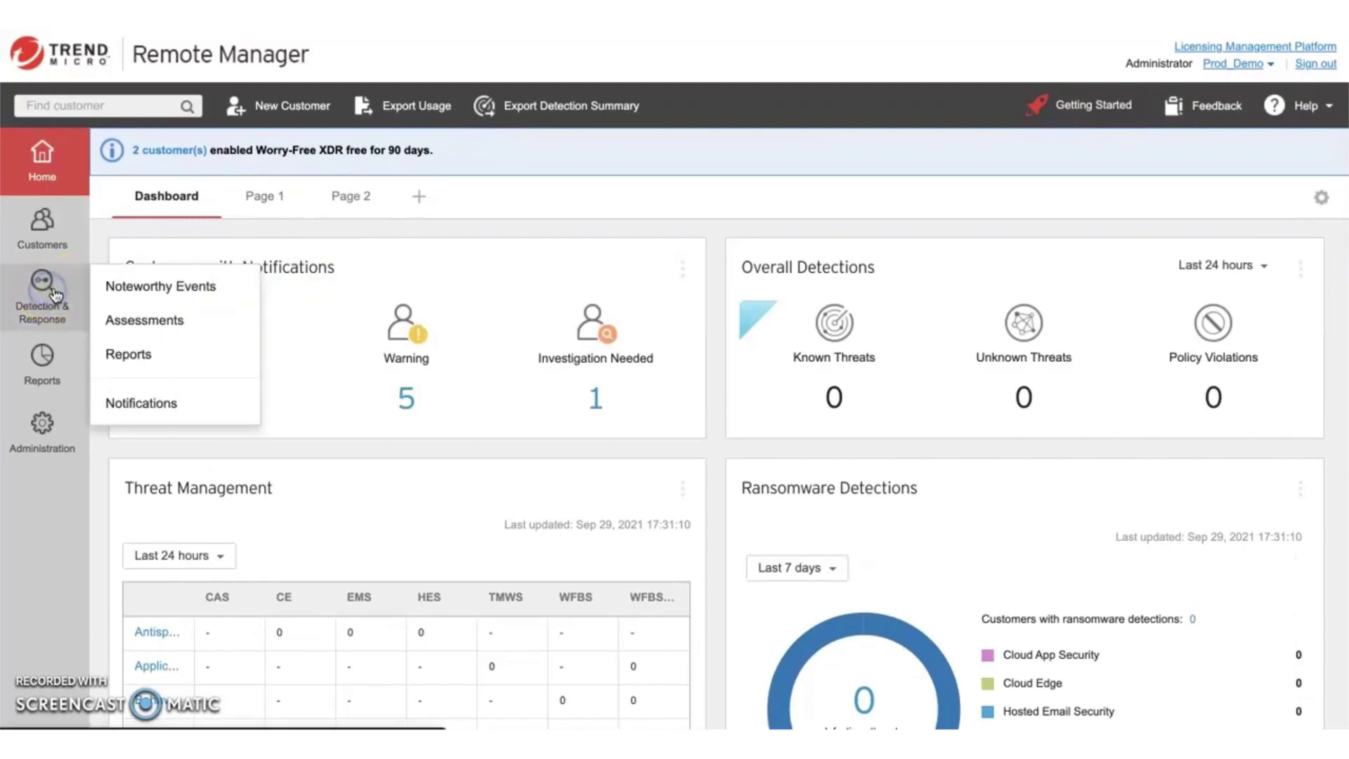
left_click(96, 292)
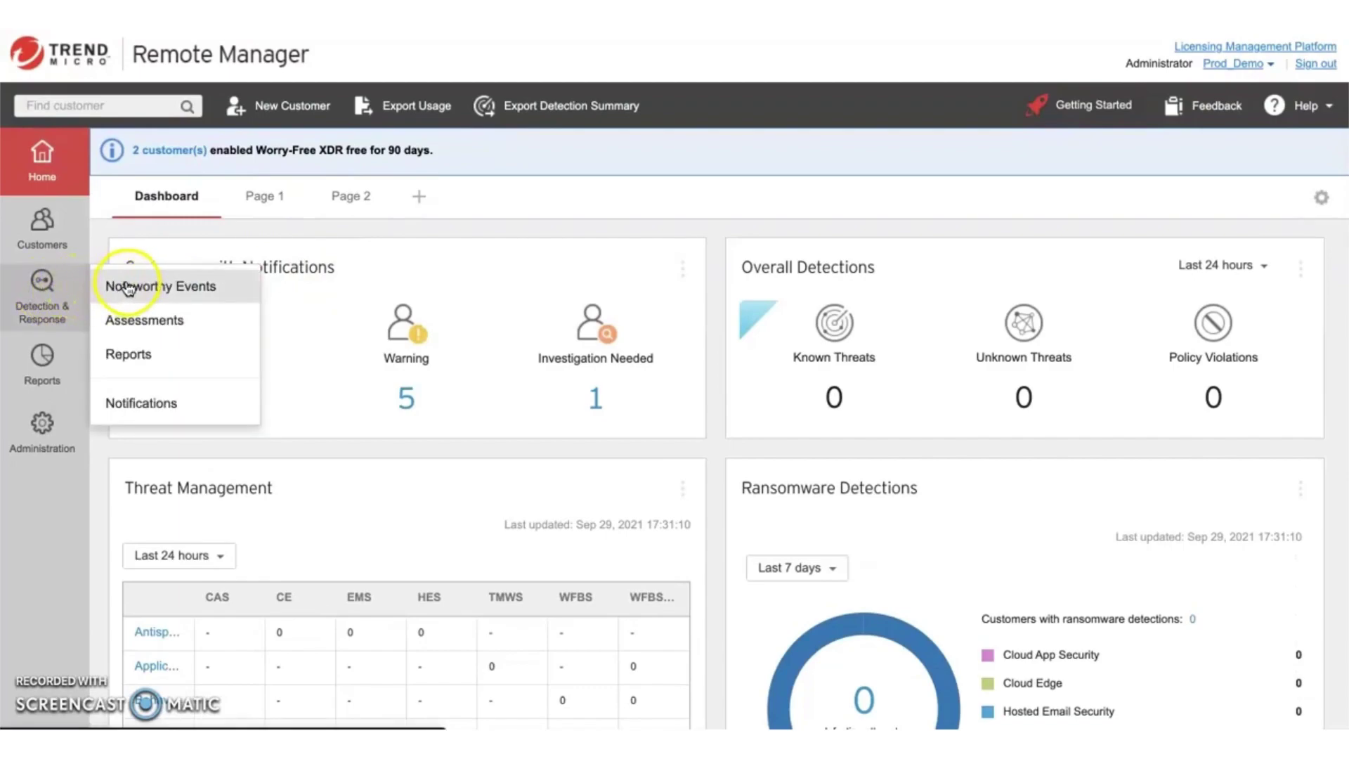
left_click(127, 285)
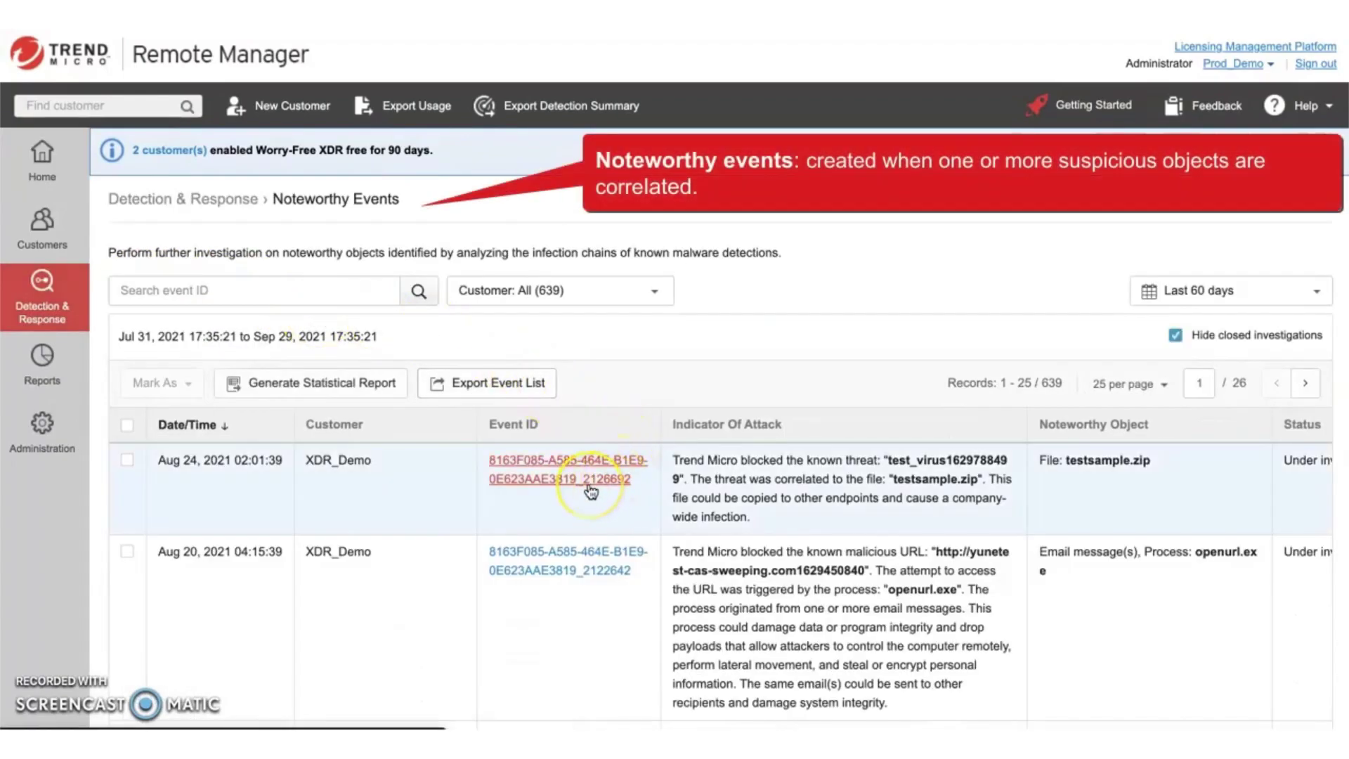
scroll(591, 492, "down", 3)
scroll(591, 491, "down", 1)
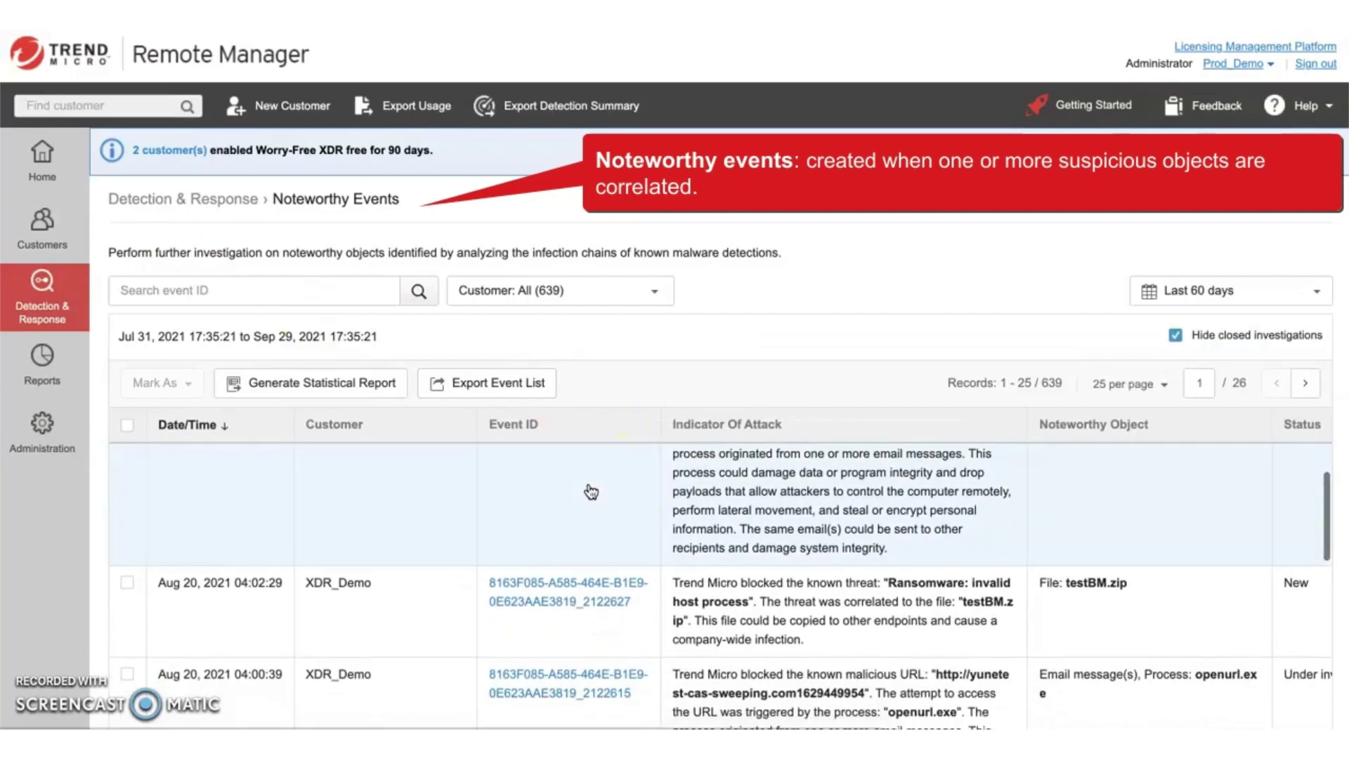
scroll(591, 492, "down", 1)
scroll(591, 492, "down", 2)
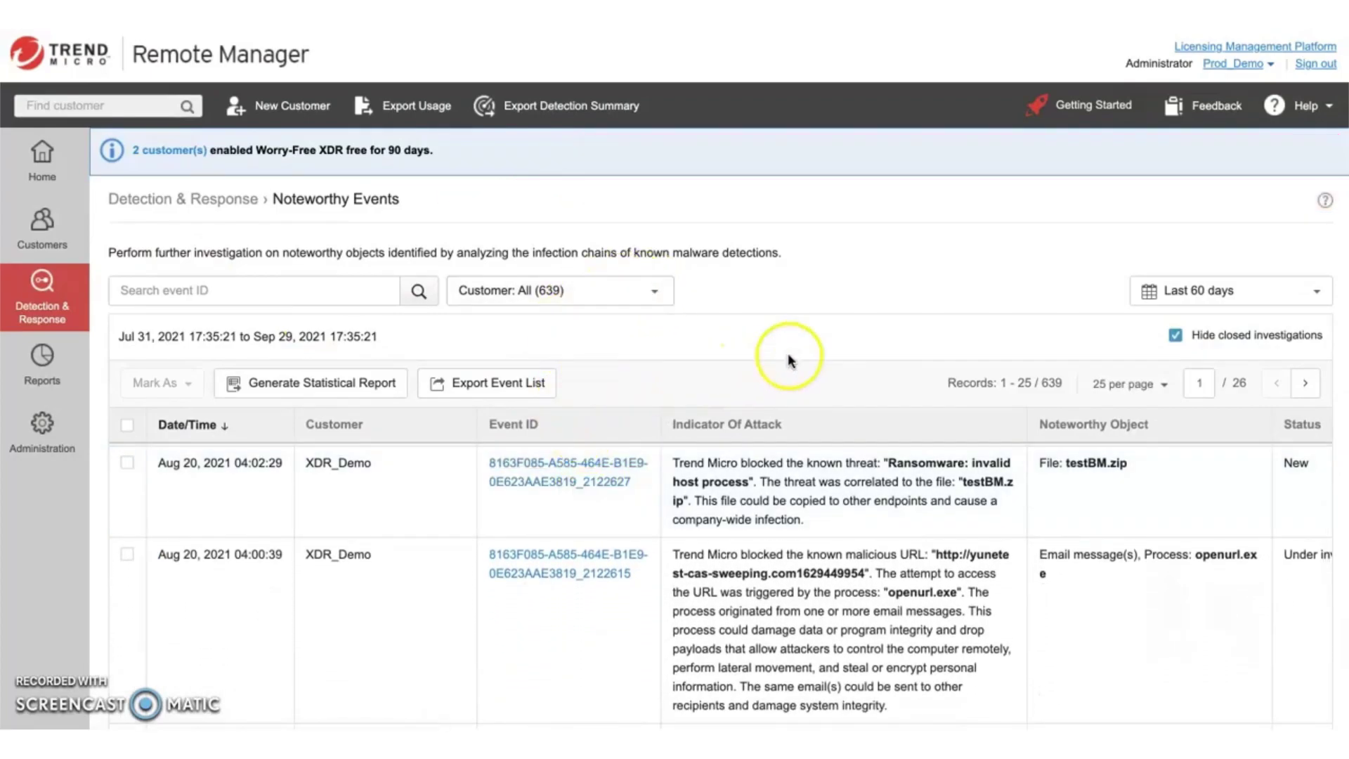
left_click(1222, 290)
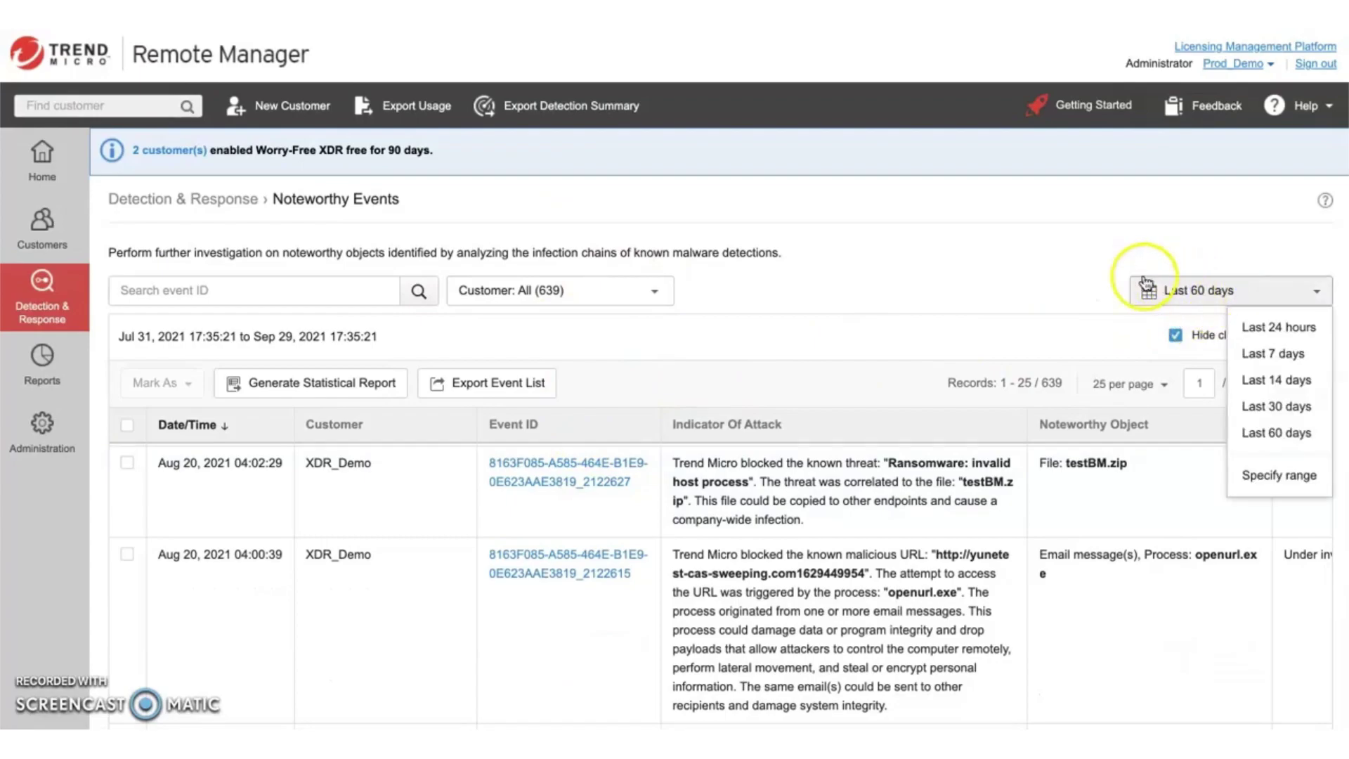
left_click(951, 285)
scroll(678, 382, "down", 1)
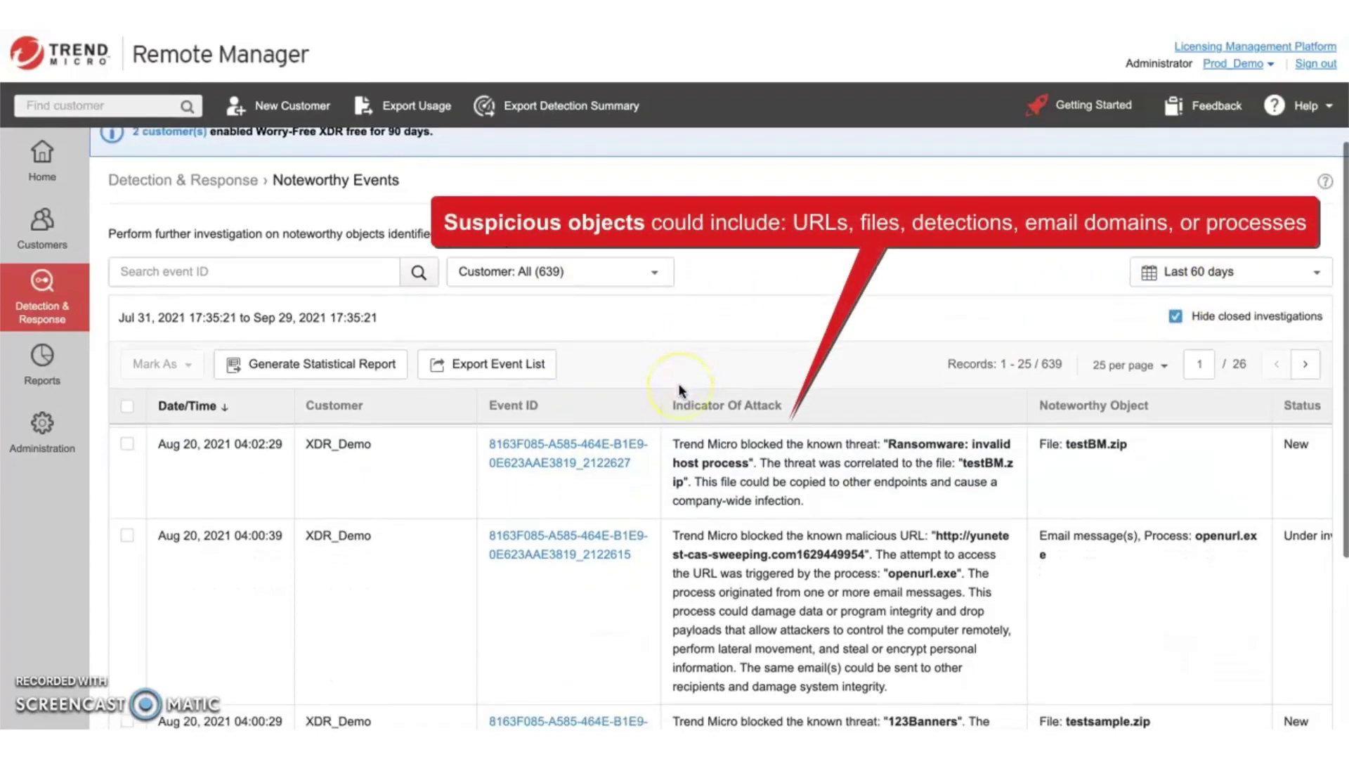
scroll(570, 541, "down", 1)
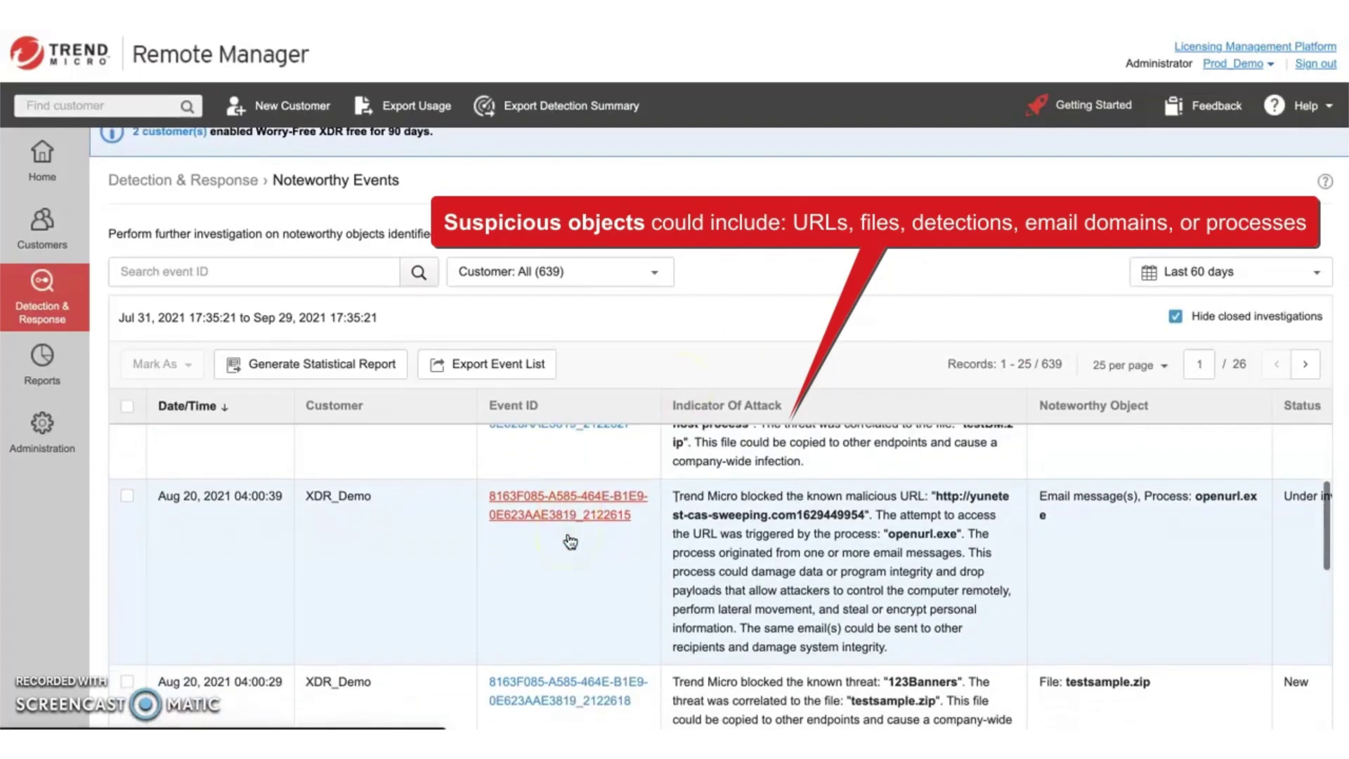
scroll(566, 536, "down", 1)
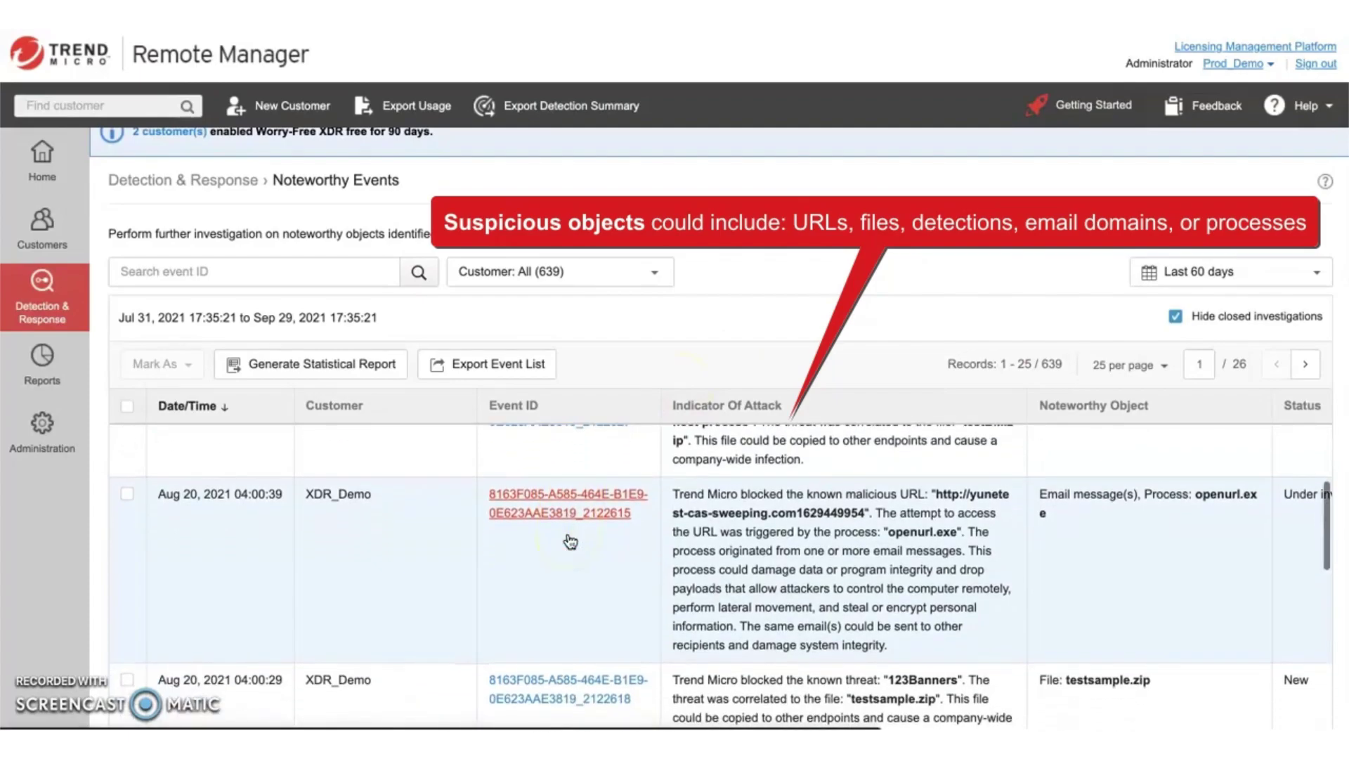
scroll(563, 526, "down", 3)
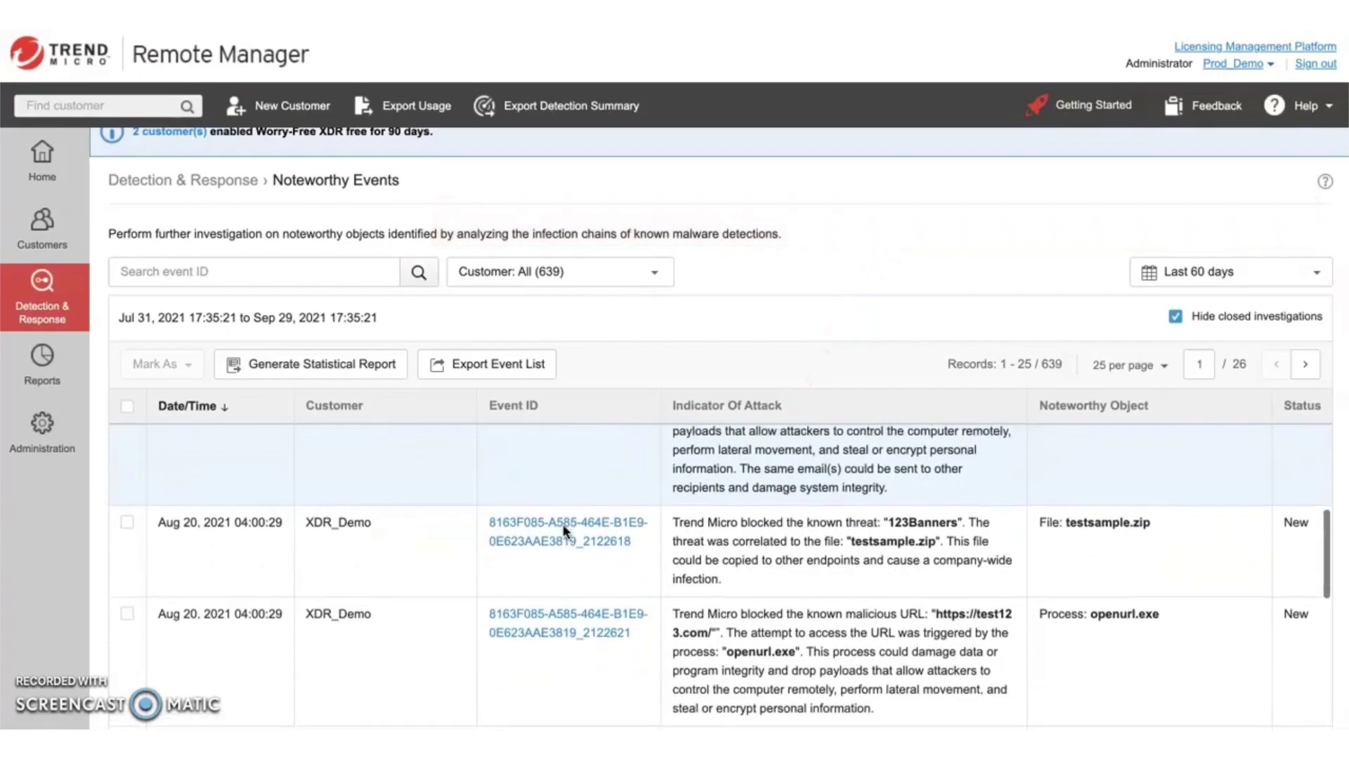
scroll(563, 526, "up", 1)
scroll(566, 532, "up", 3)
Step: Open the openurl.exe malicious-URL event's analysis chain and highlight openurl.exe in its Indicator Of Attack
left_click(541, 534)
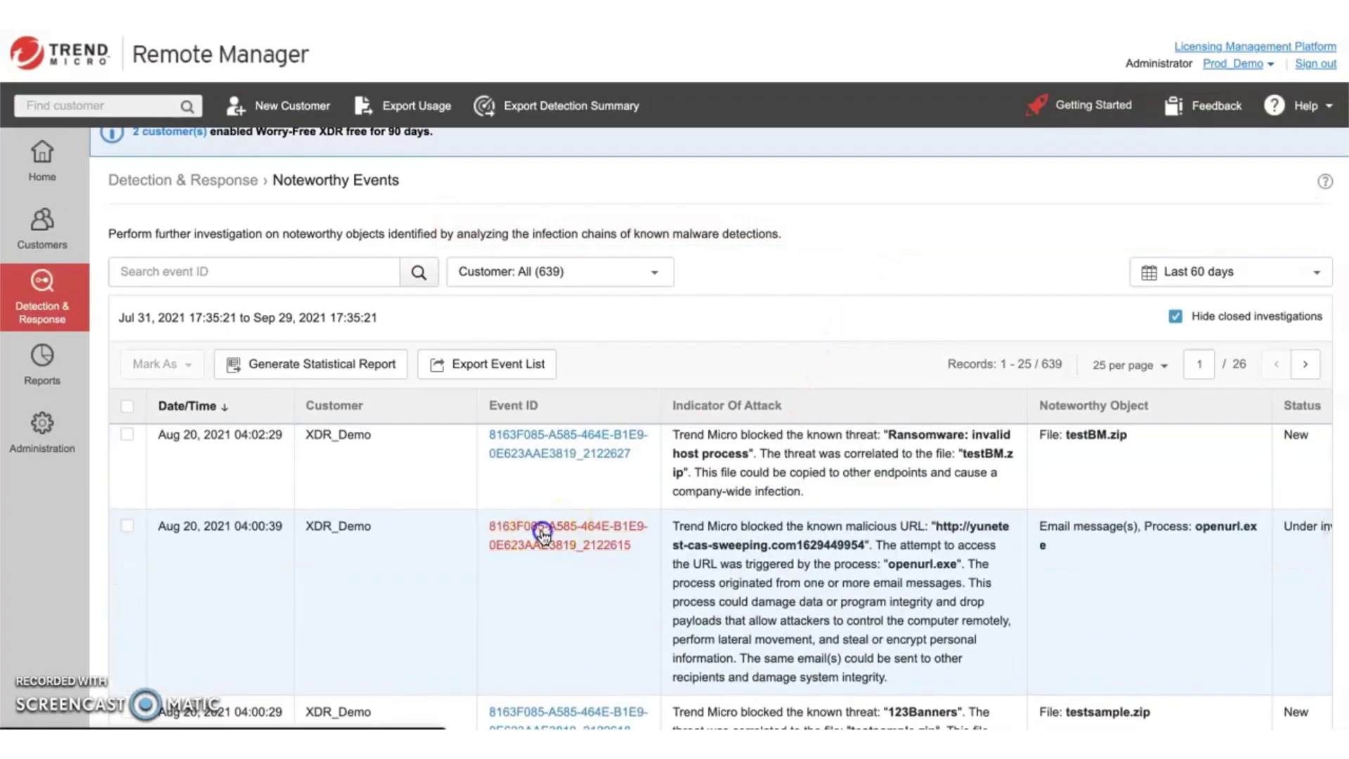
scroll(542, 534, "down", 1)
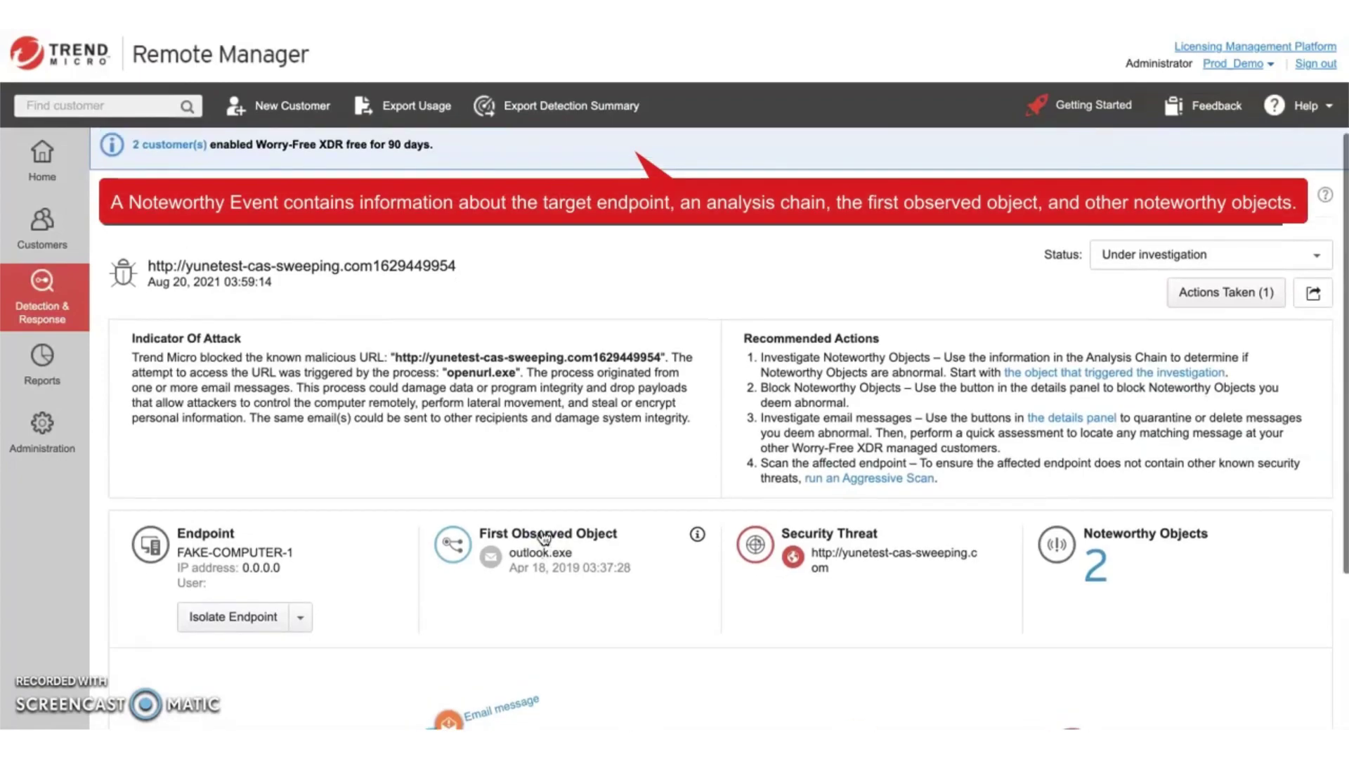
scroll(543, 537, "down", 2)
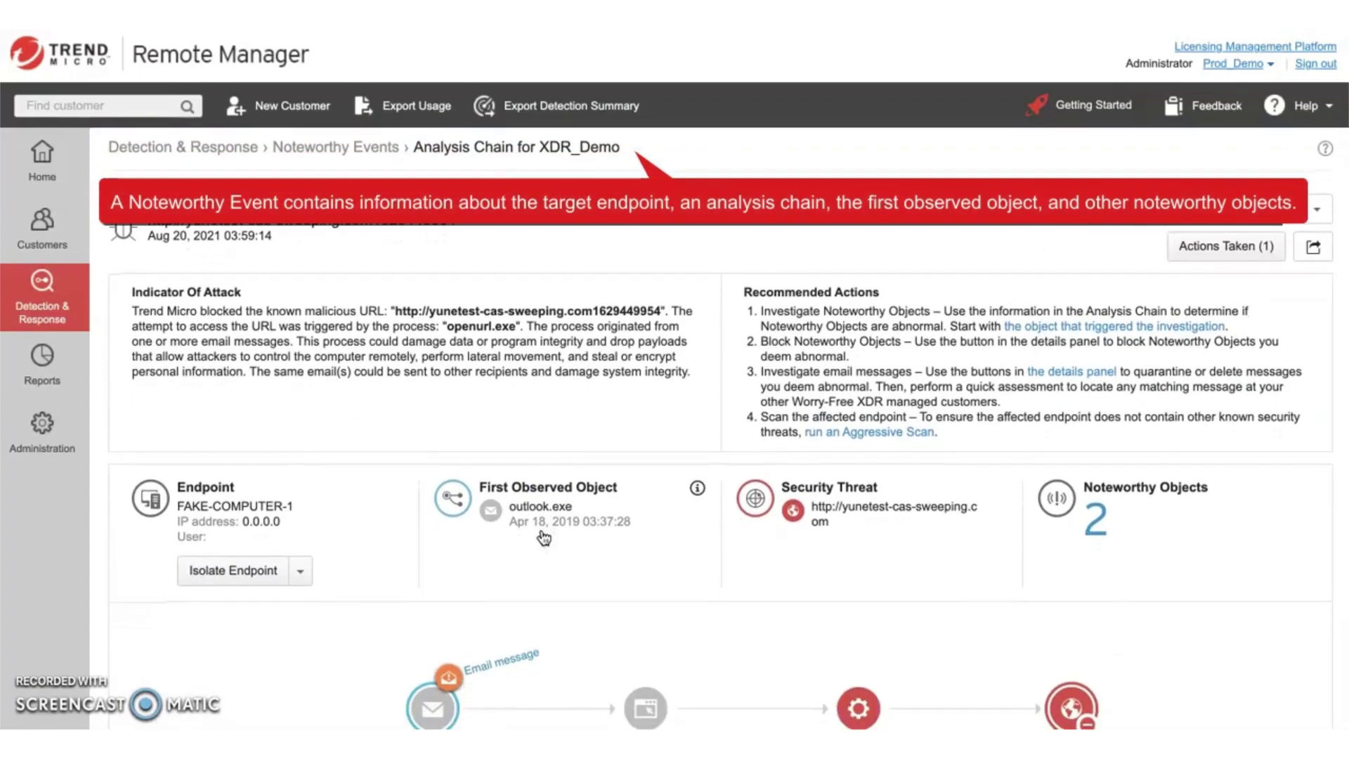
left_click(625, 269)
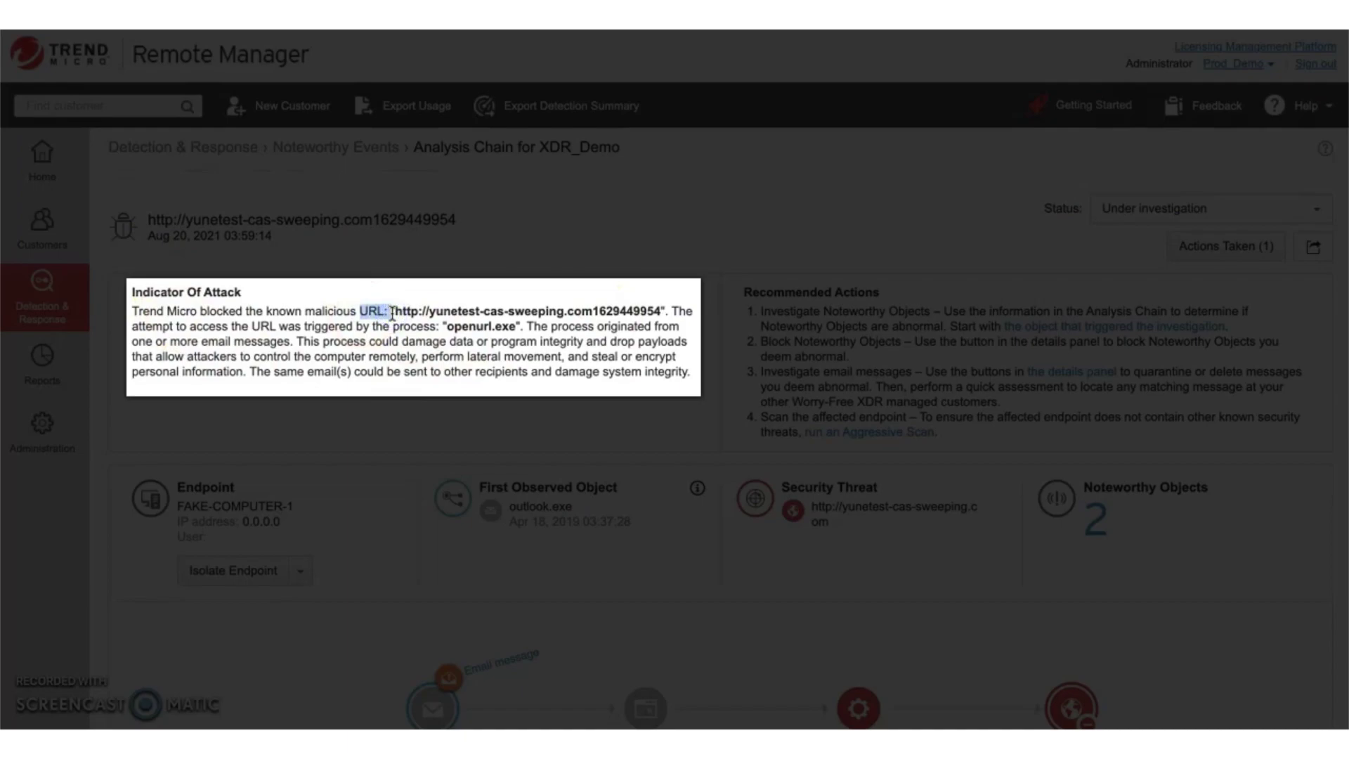
left_click(346, 329)
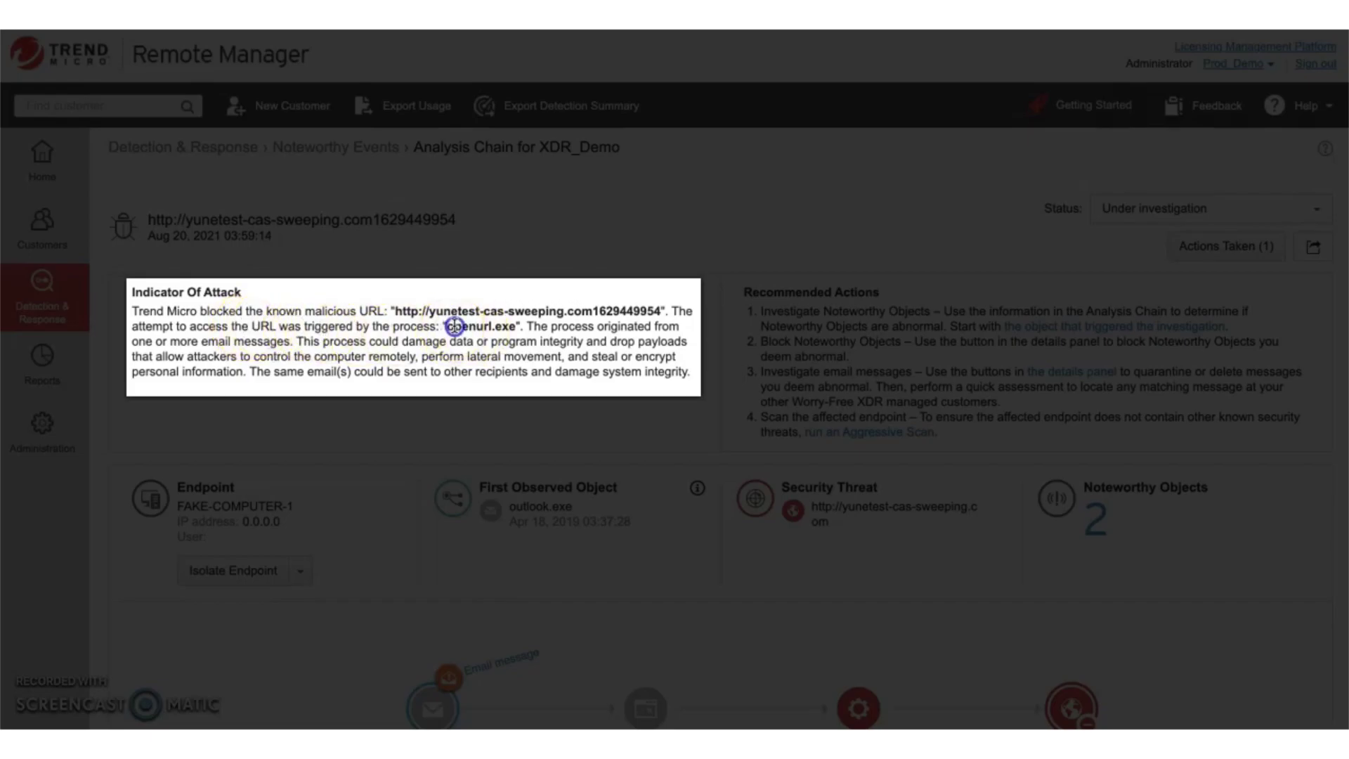
left_click_drag(513, 327, 517, 327)
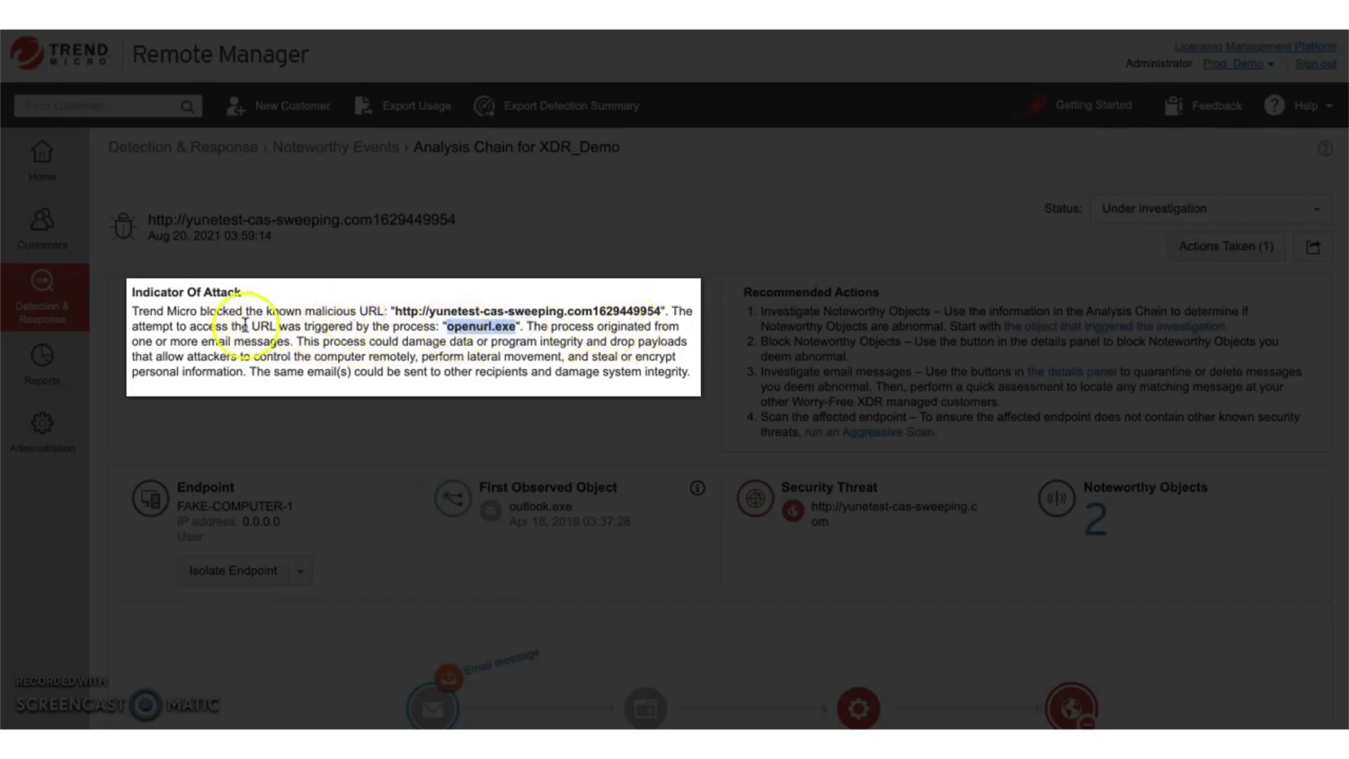
Step: Check the Isolate Endpoint response options, then dismiss them without taking action
scroll(310, 373, "down", 3)
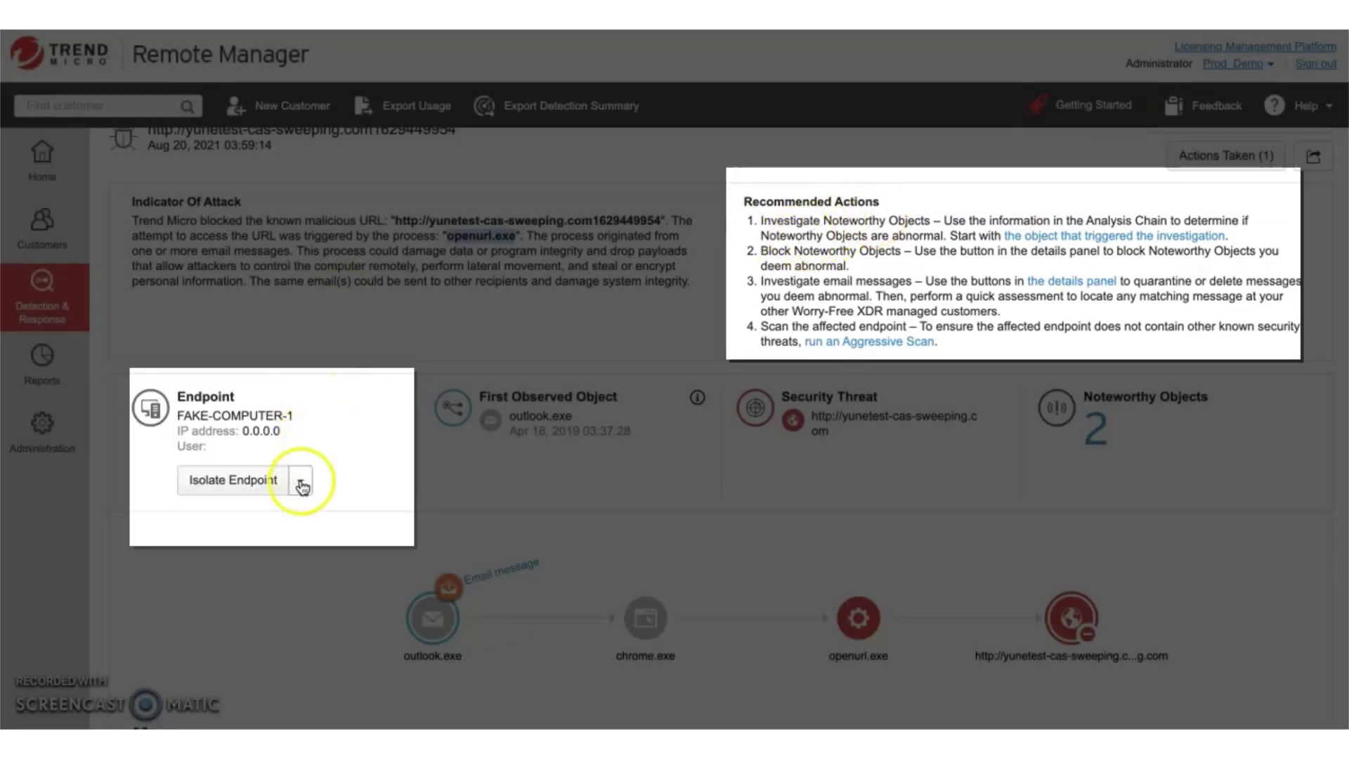
left_click(300, 480)
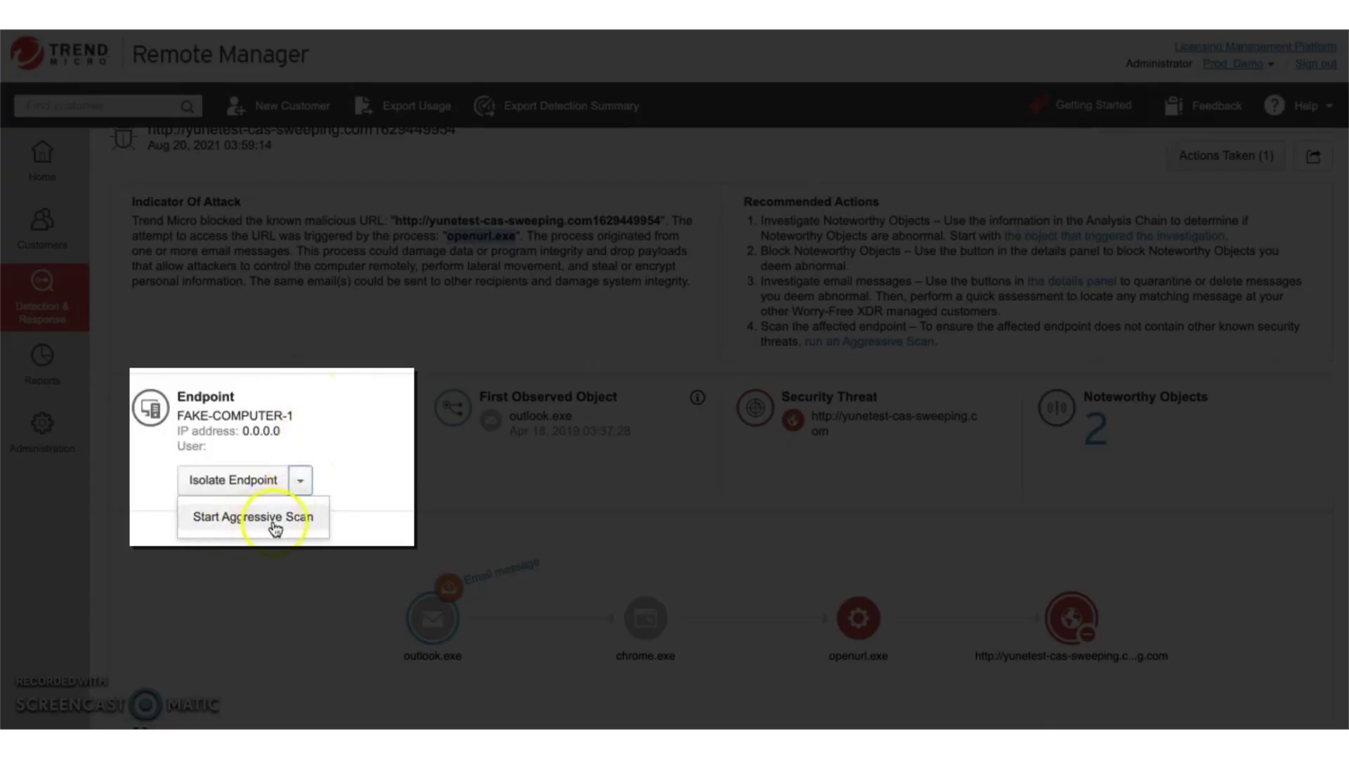
left_click(336, 398)
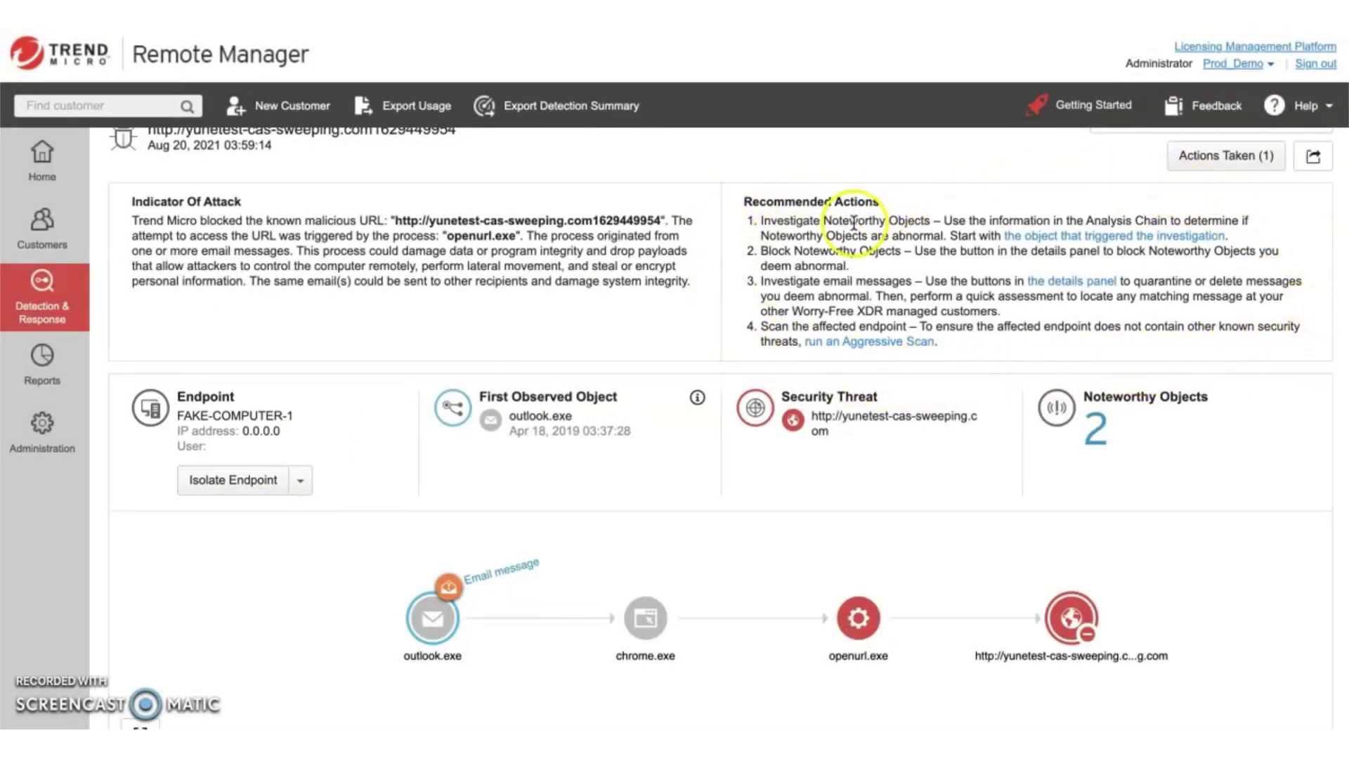
left_click(1091, 430)
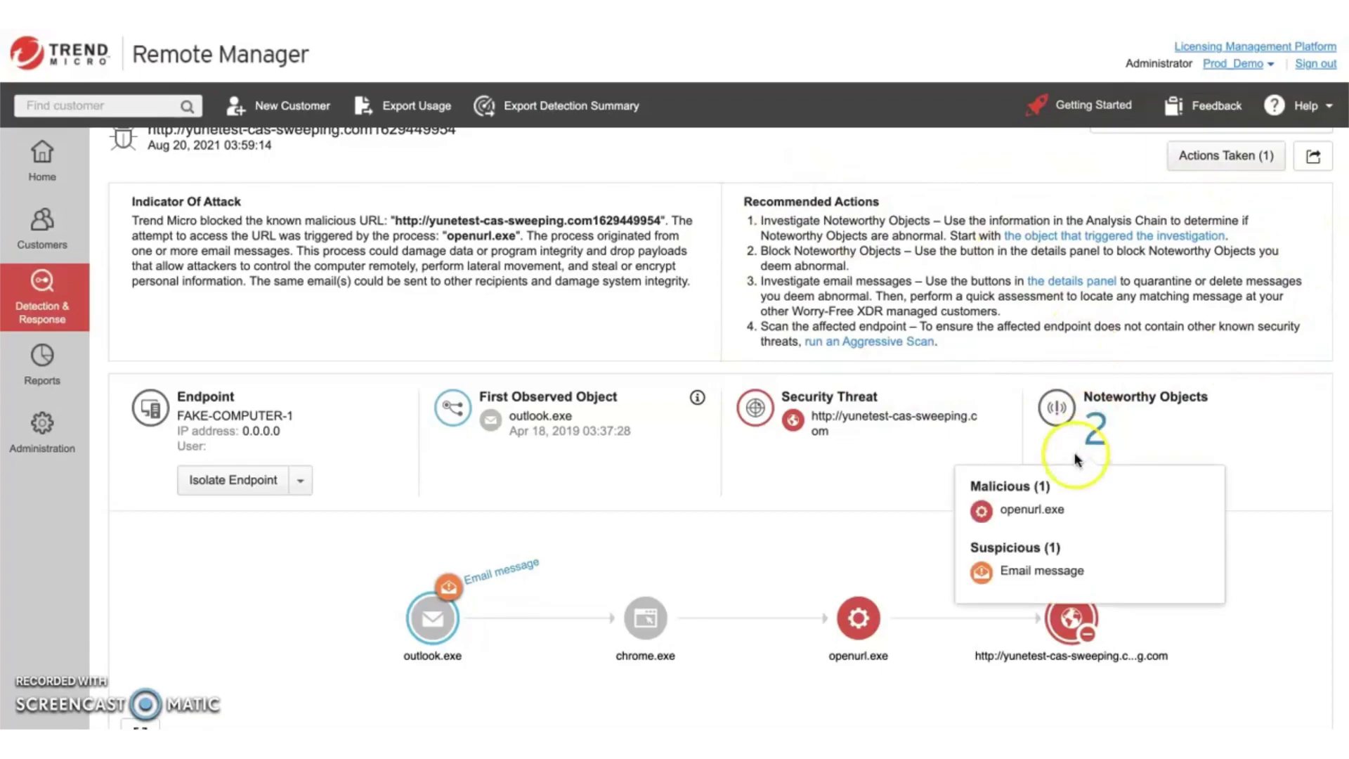
left_click(1031, 509)
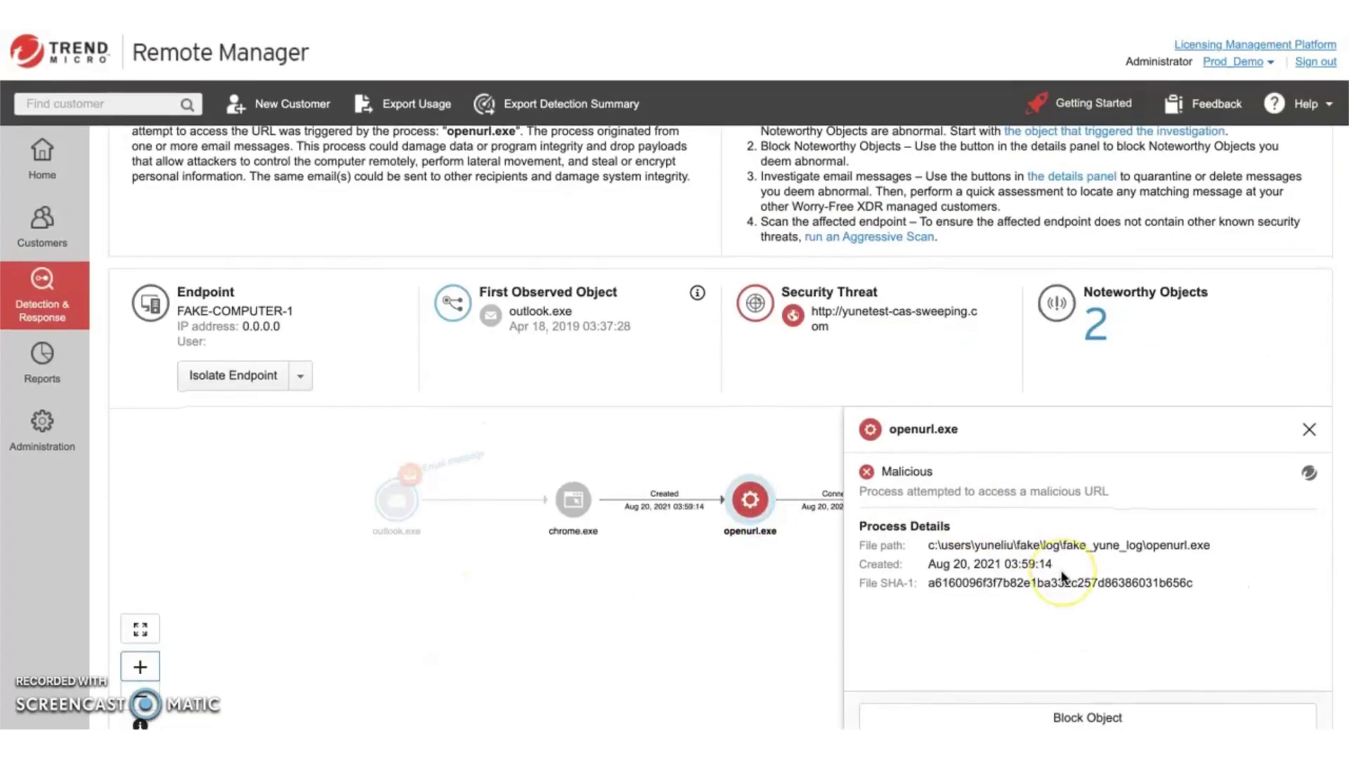
left_click(1067, 718)
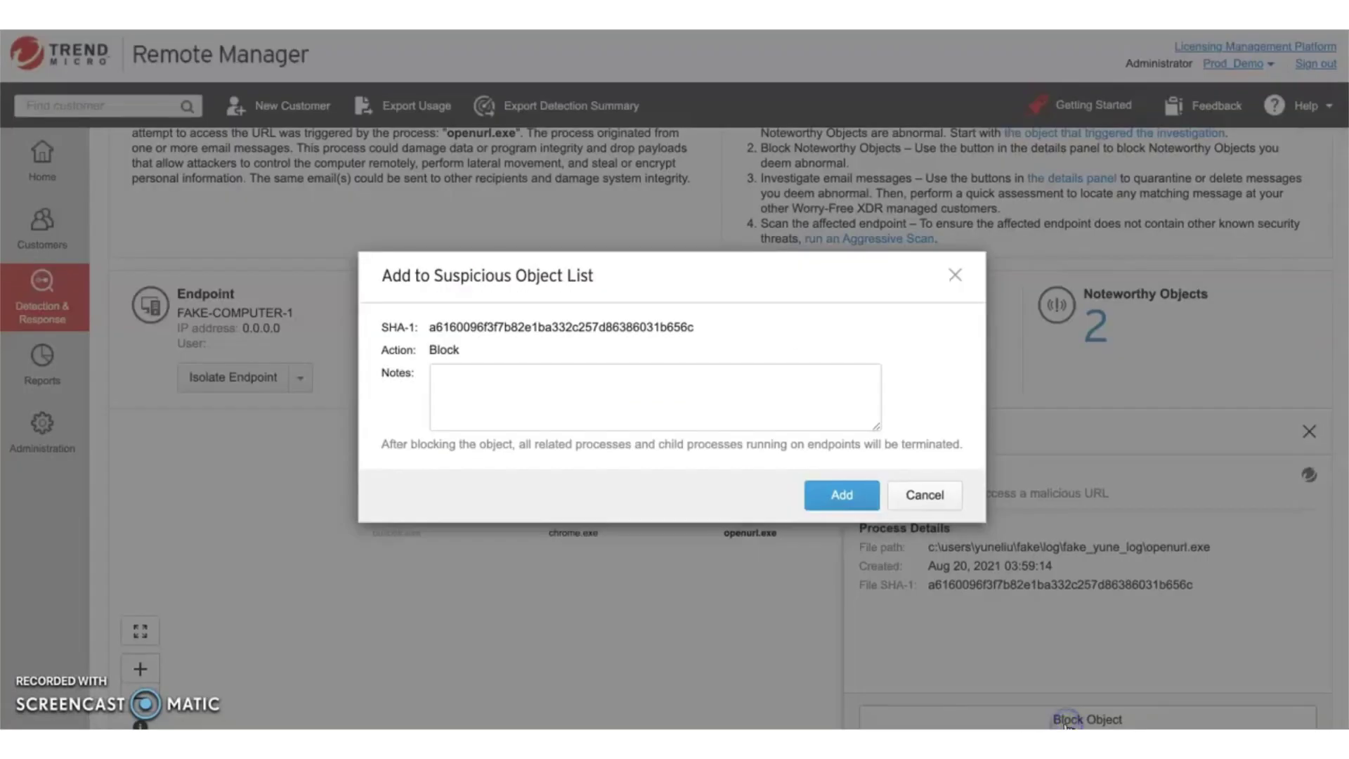
left_click(938, 505)
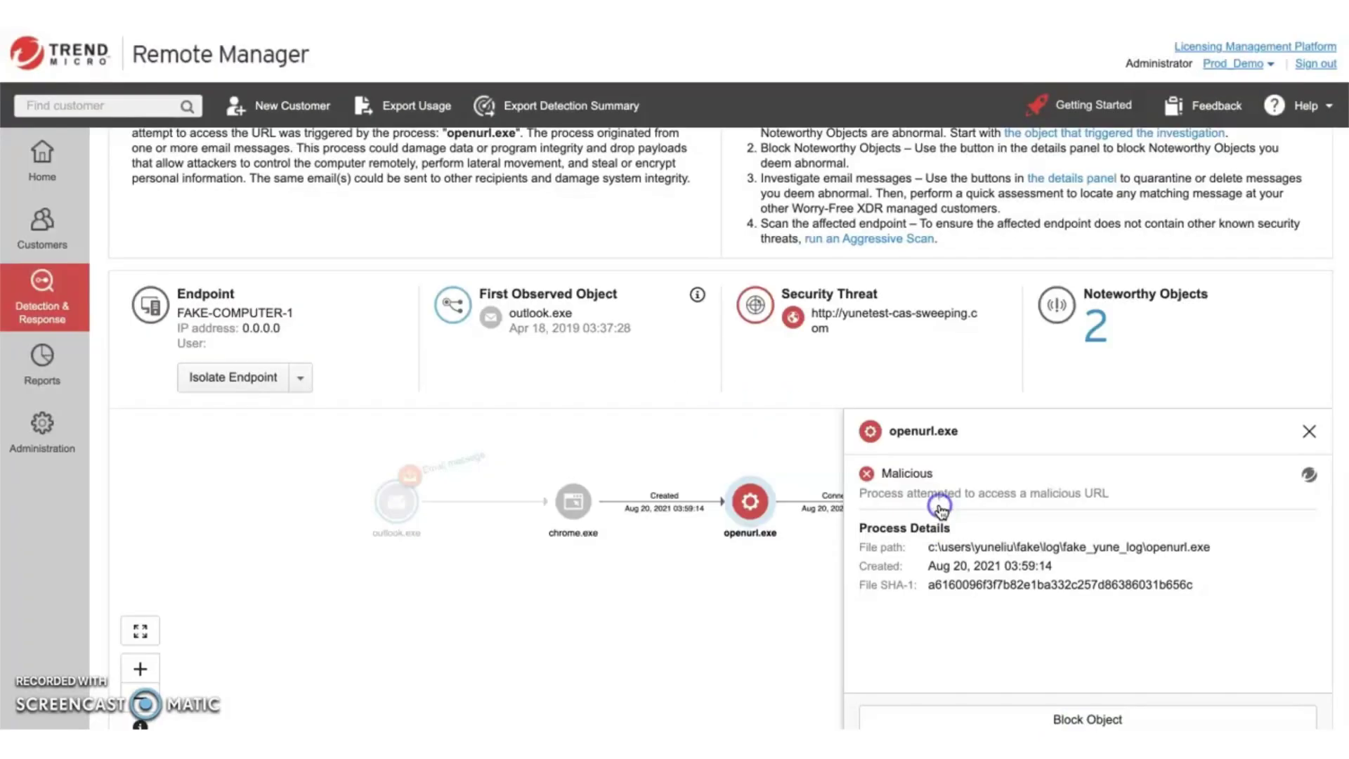
left_click(1312, 431)
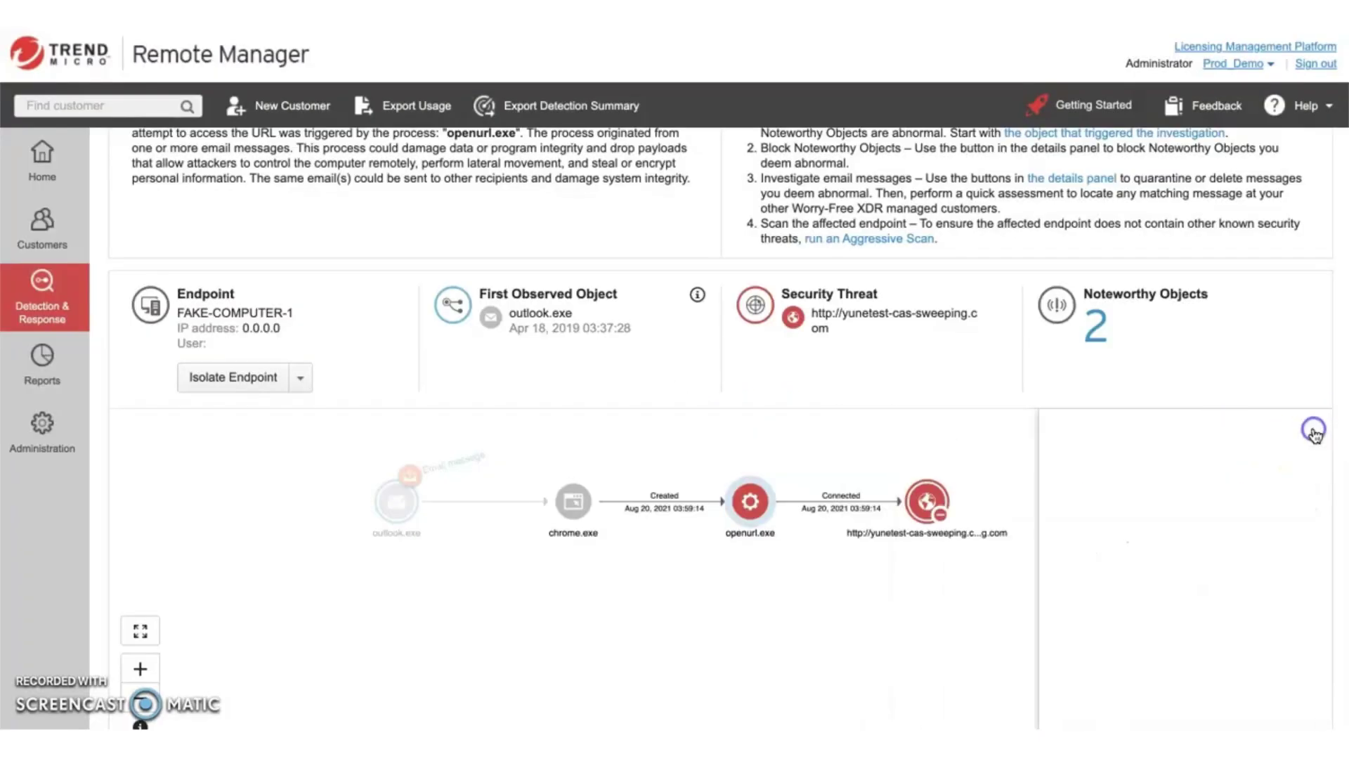
left_click(467, 462)
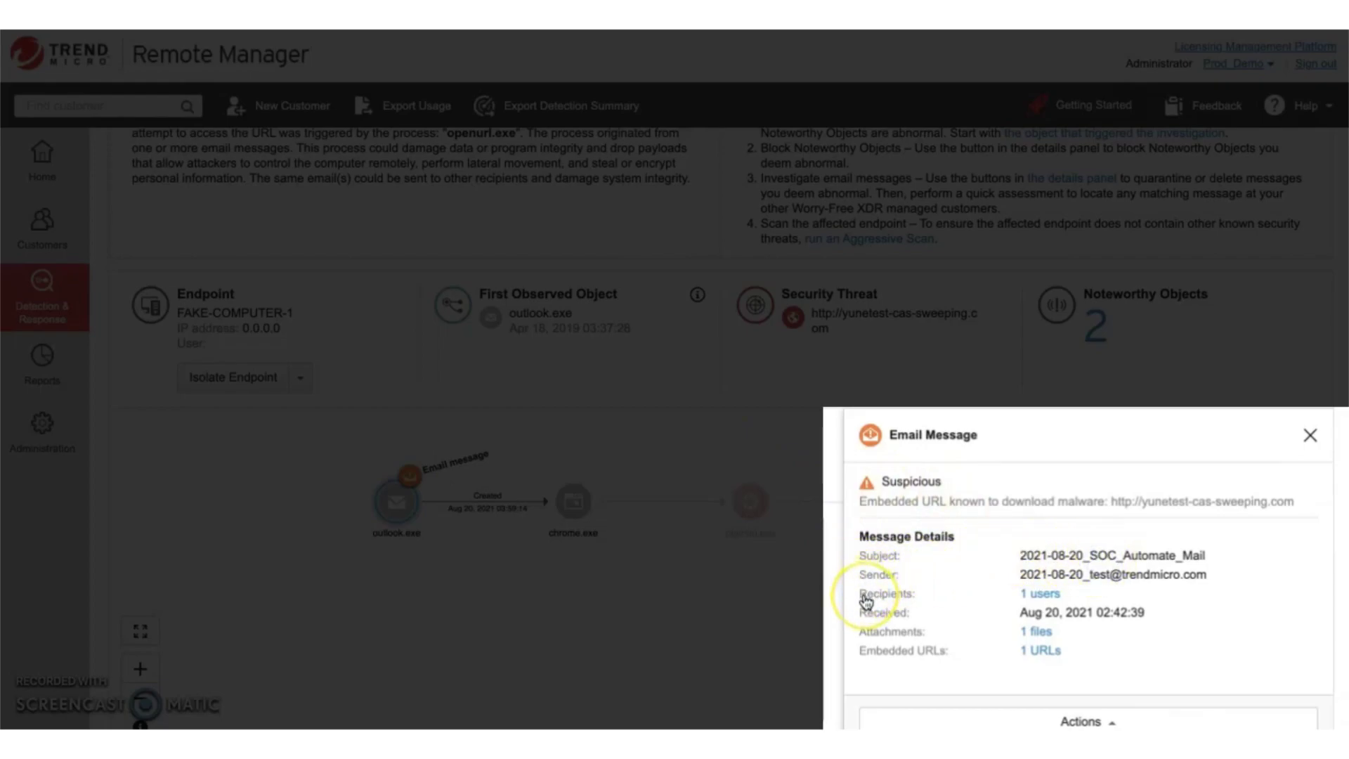
Step: View the email's embedded URL yunetest-cas-sweeping.com, skip Quick Assessment, and show attachment genEicar082001.zip
left_click(1047, 594)
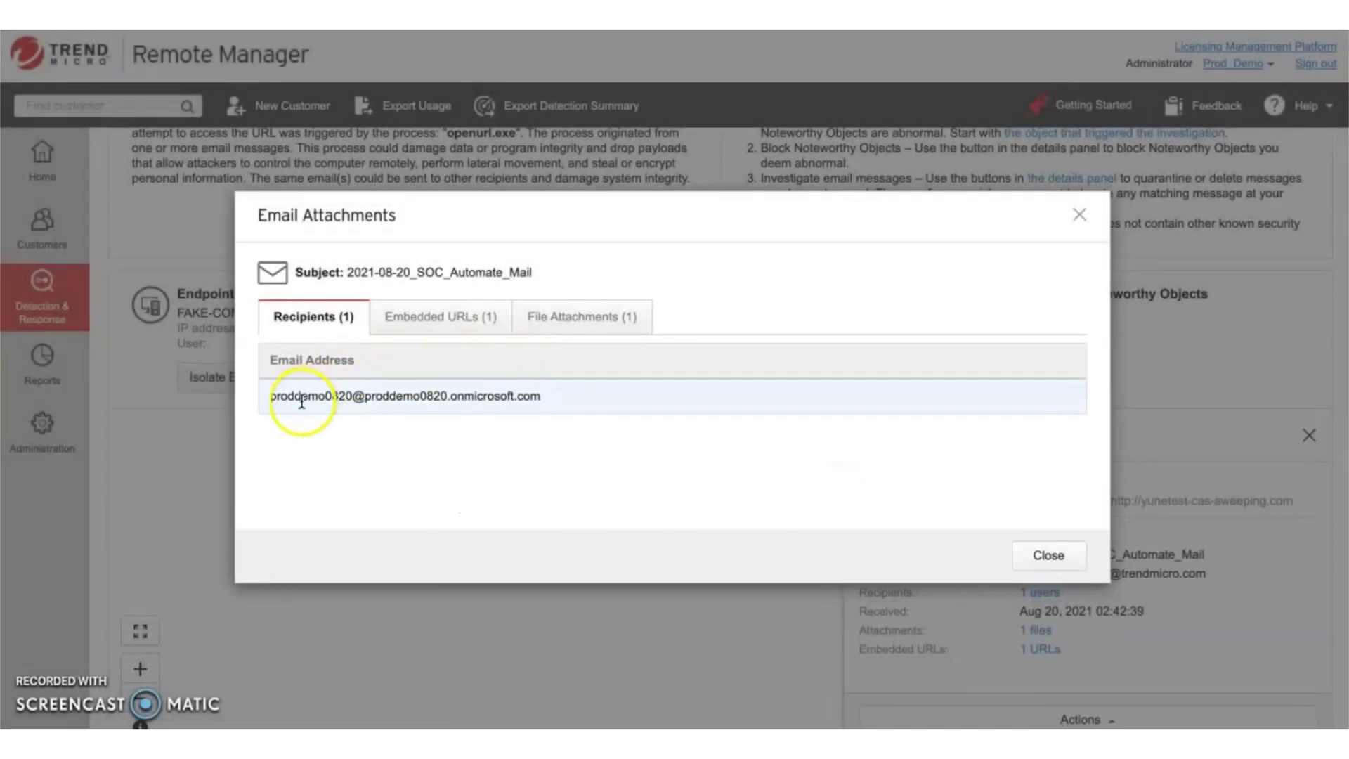
left_click(429, 318)
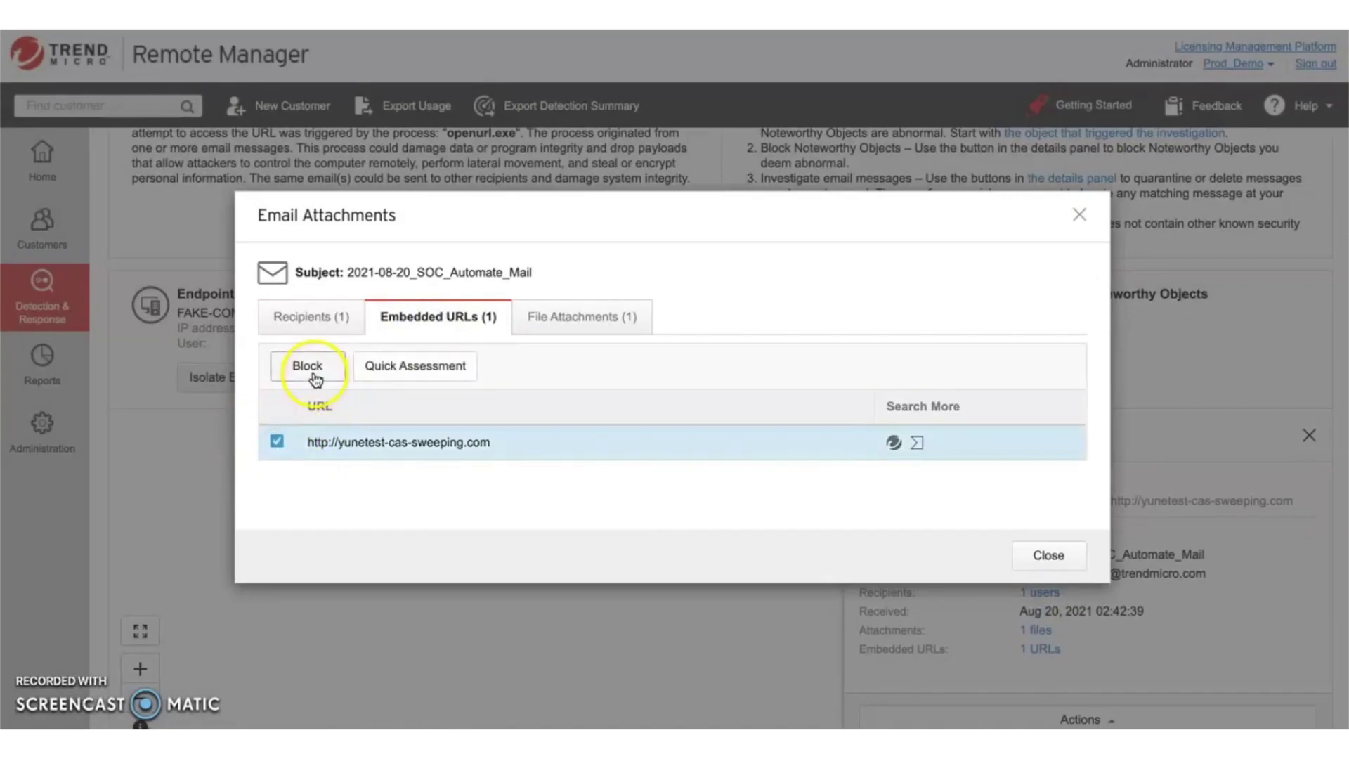
left_click(400, 371)
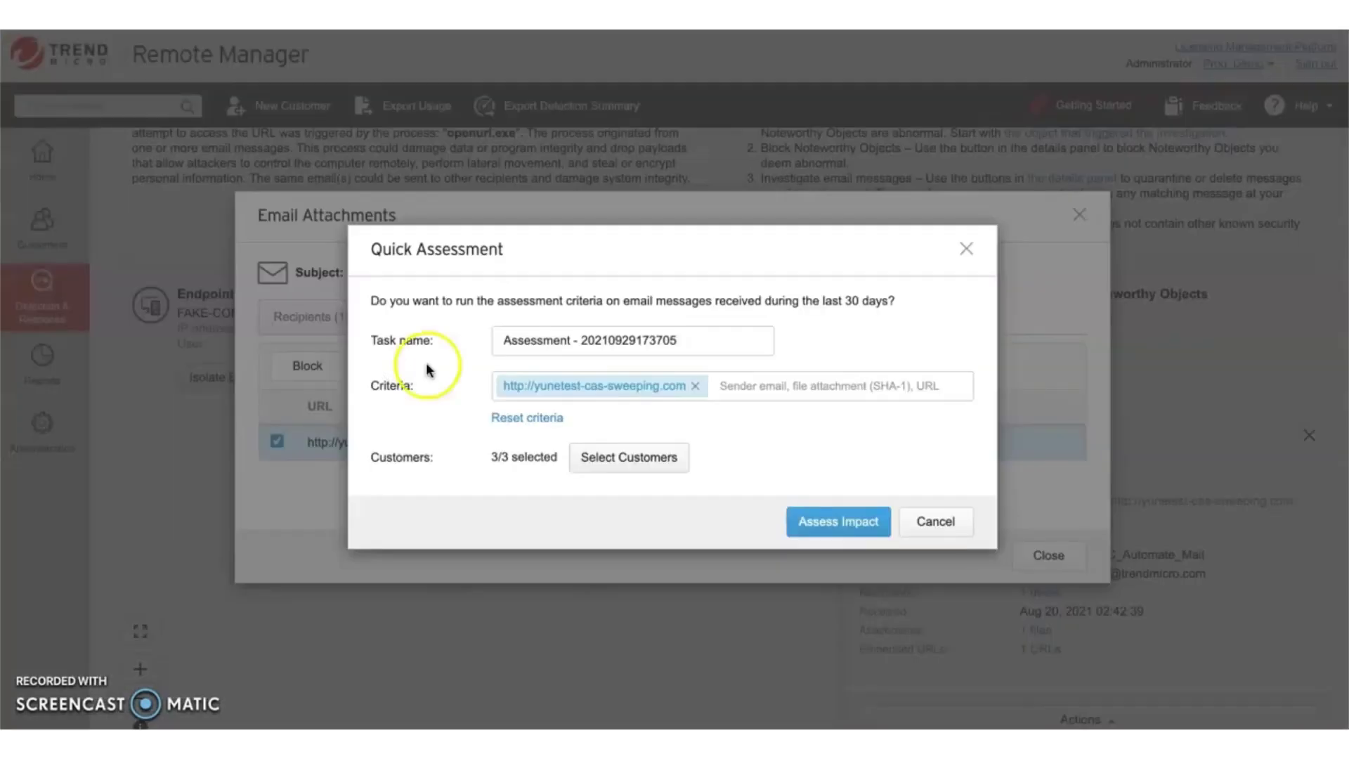
left_click(966, 247)
left_click(602, 317)
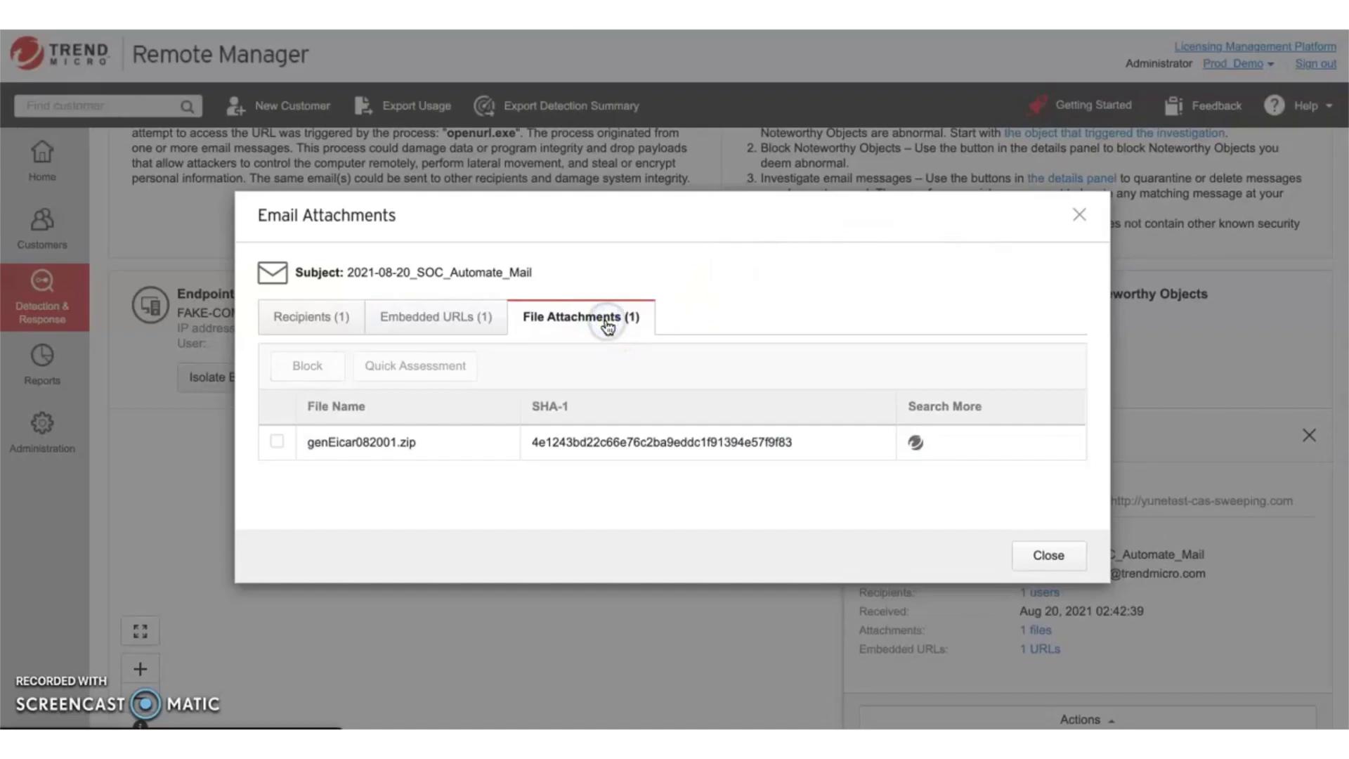
Step: Close the Email Attachments window and select the full subject 2021-08-20_SOC_Automate_Mail
left_click(1079, 215)
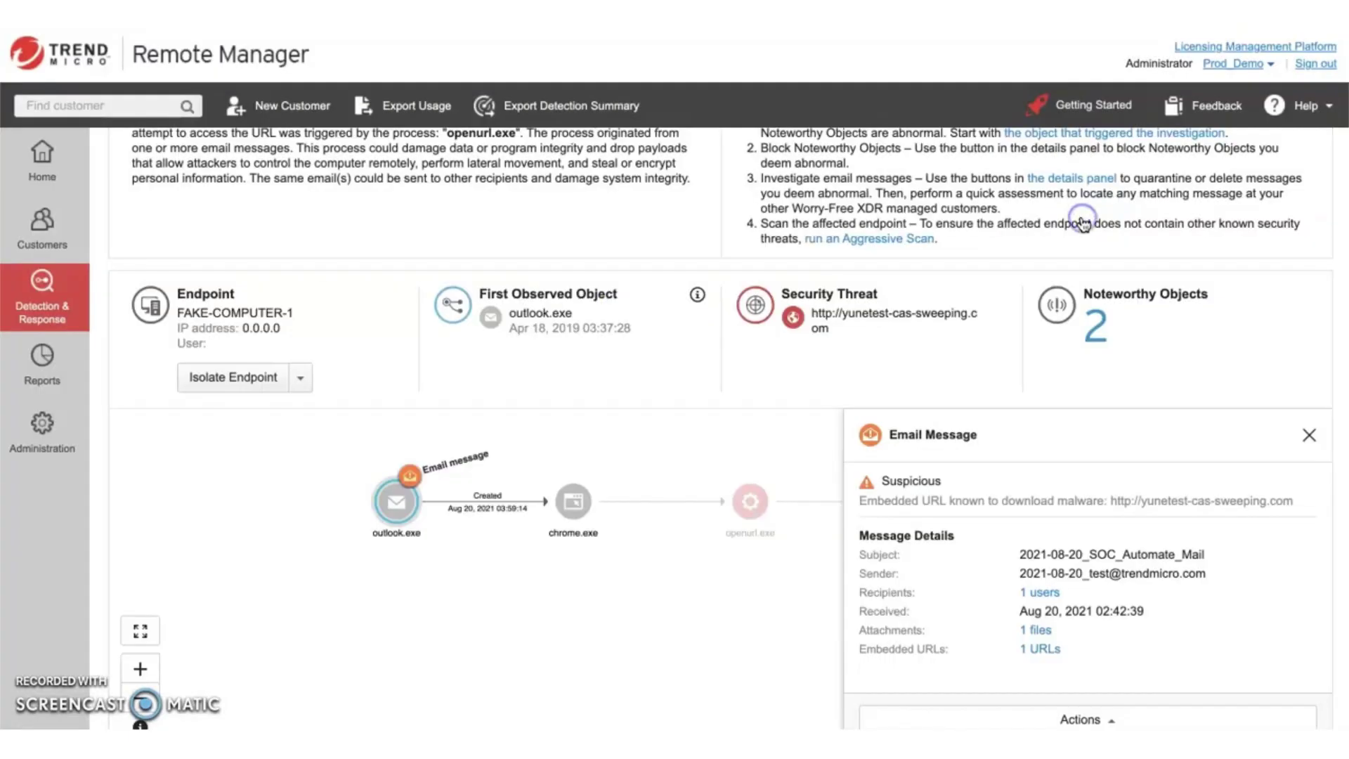
left_click(462, 458)
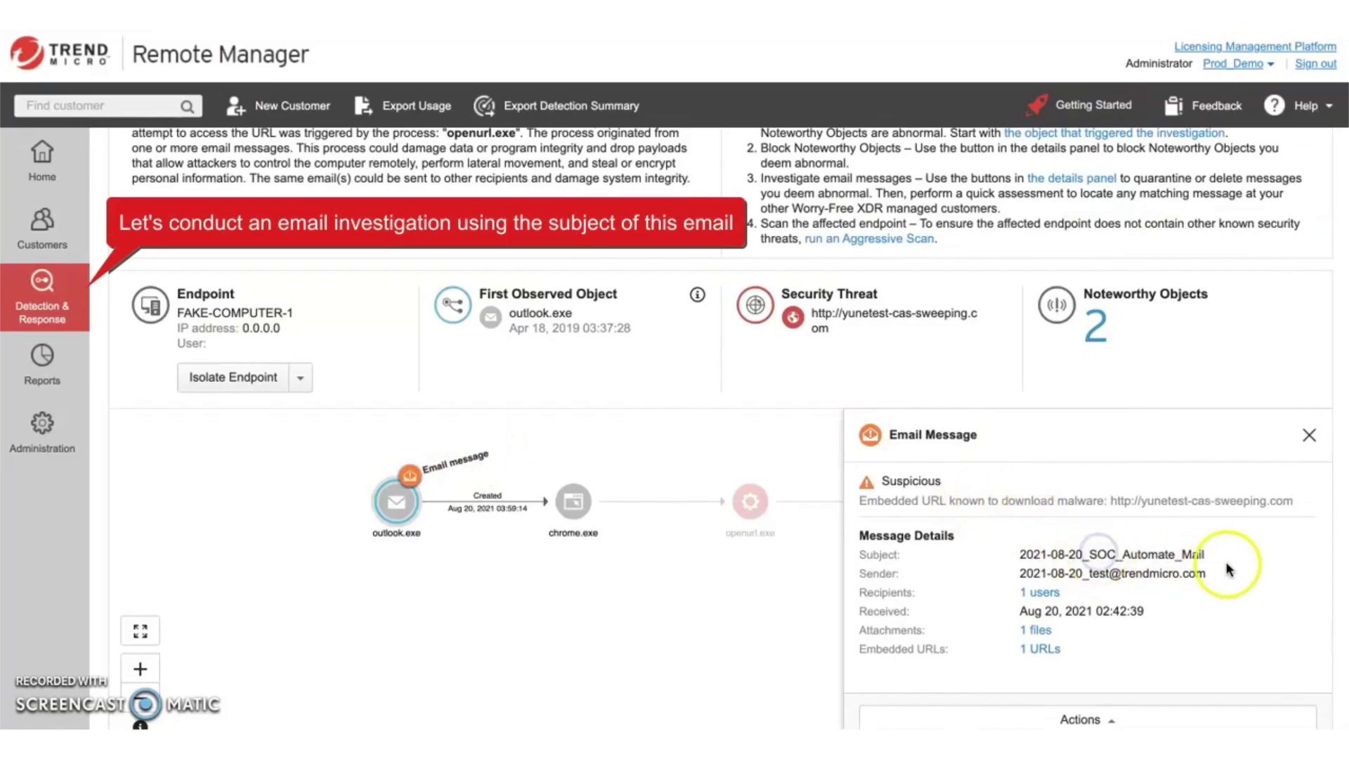
left_click_drag(1226, 555, 1019, 555)
key("ctrl+c")
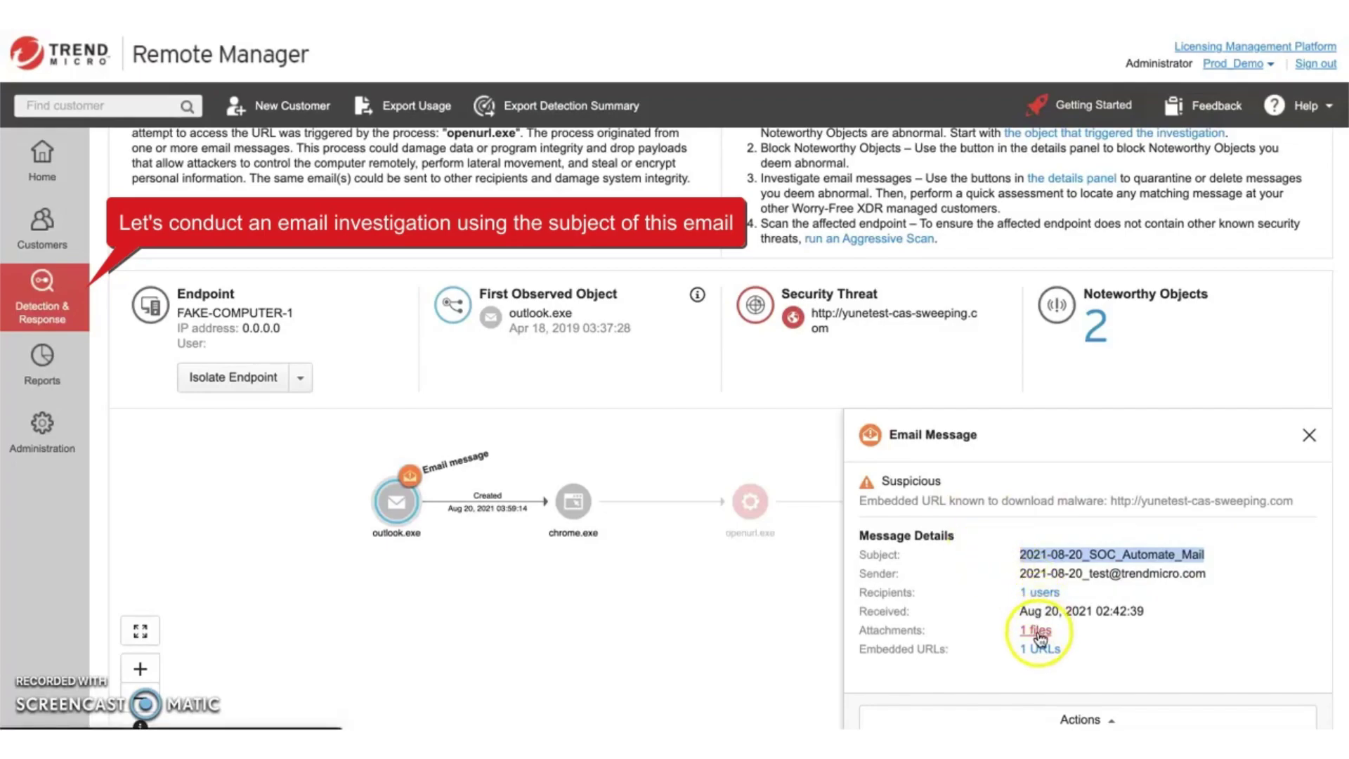
Step: Leave the email details and open the advanced form on the Assessments page
left_click(783, 594)
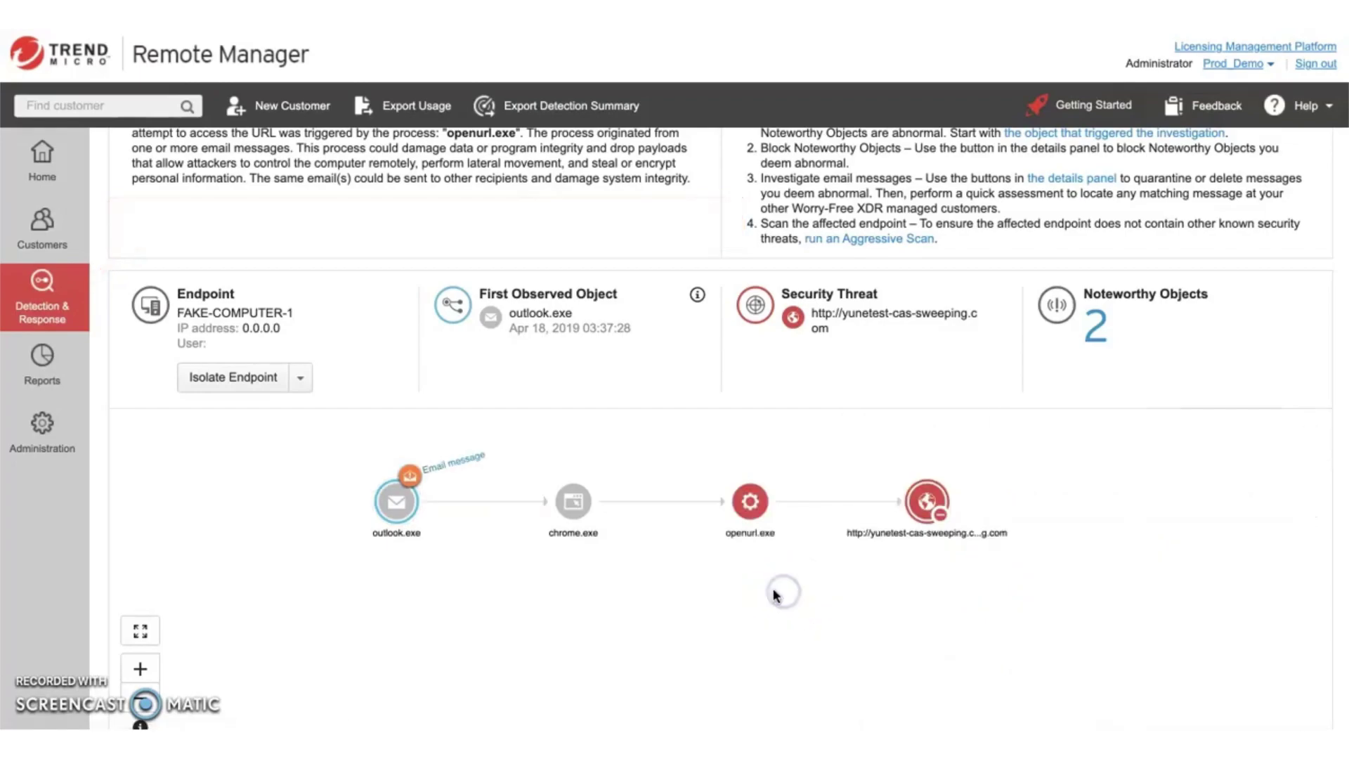
mouse_move(43, 295)
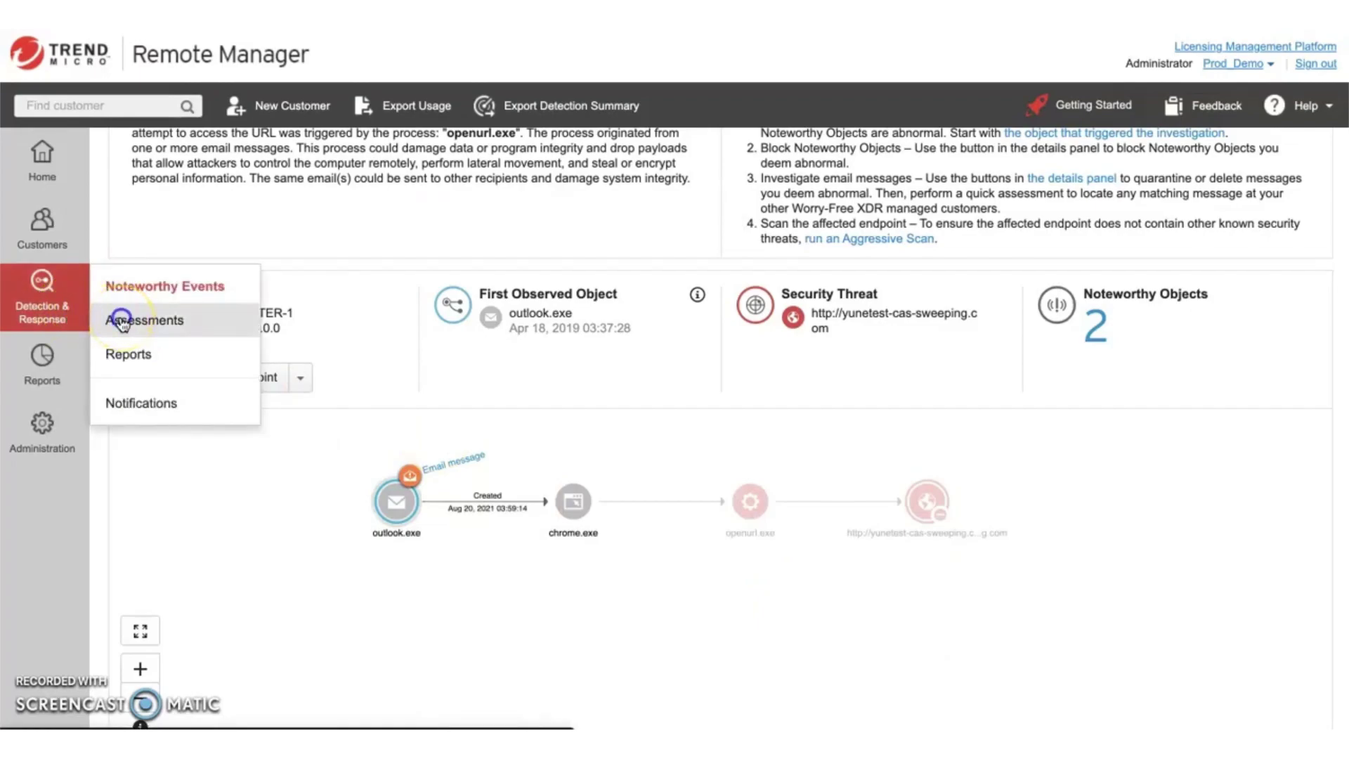
left_click(123, 322)
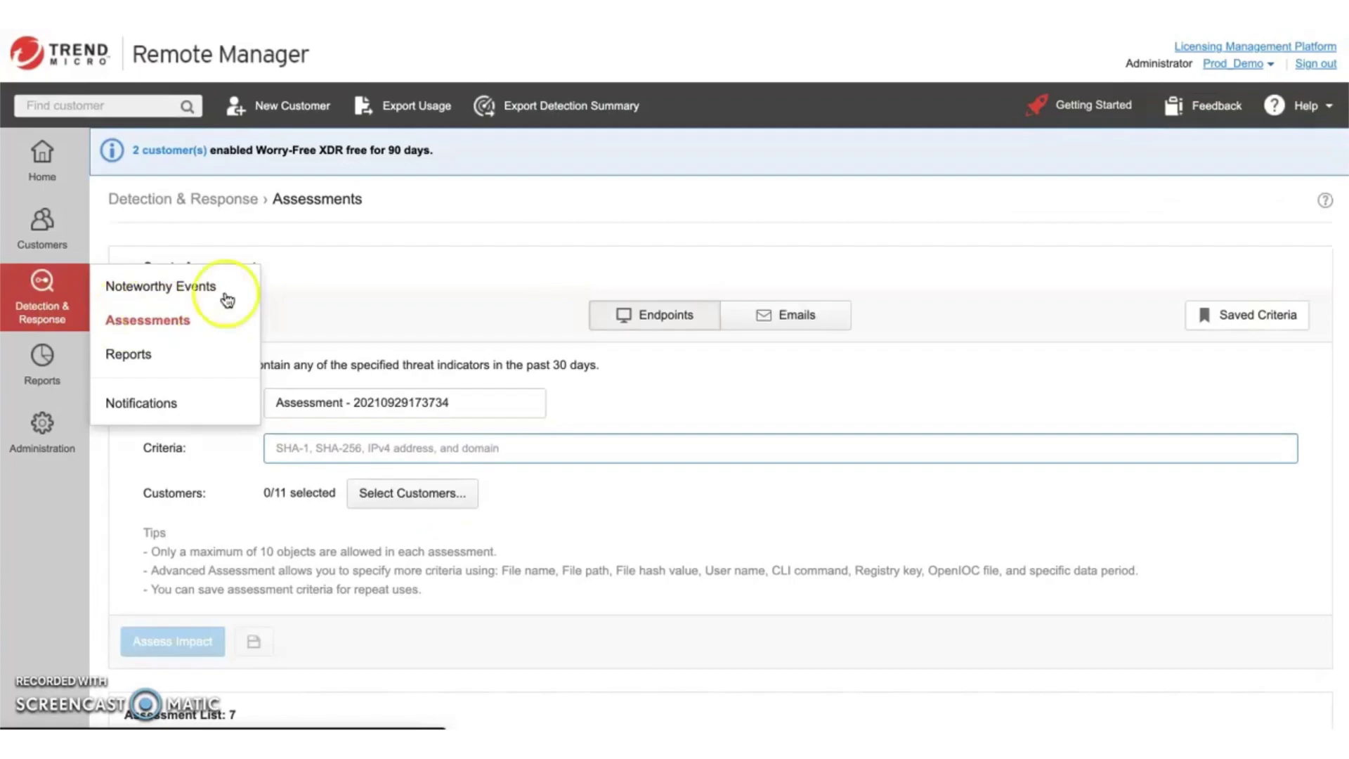
left_click(230, 320)
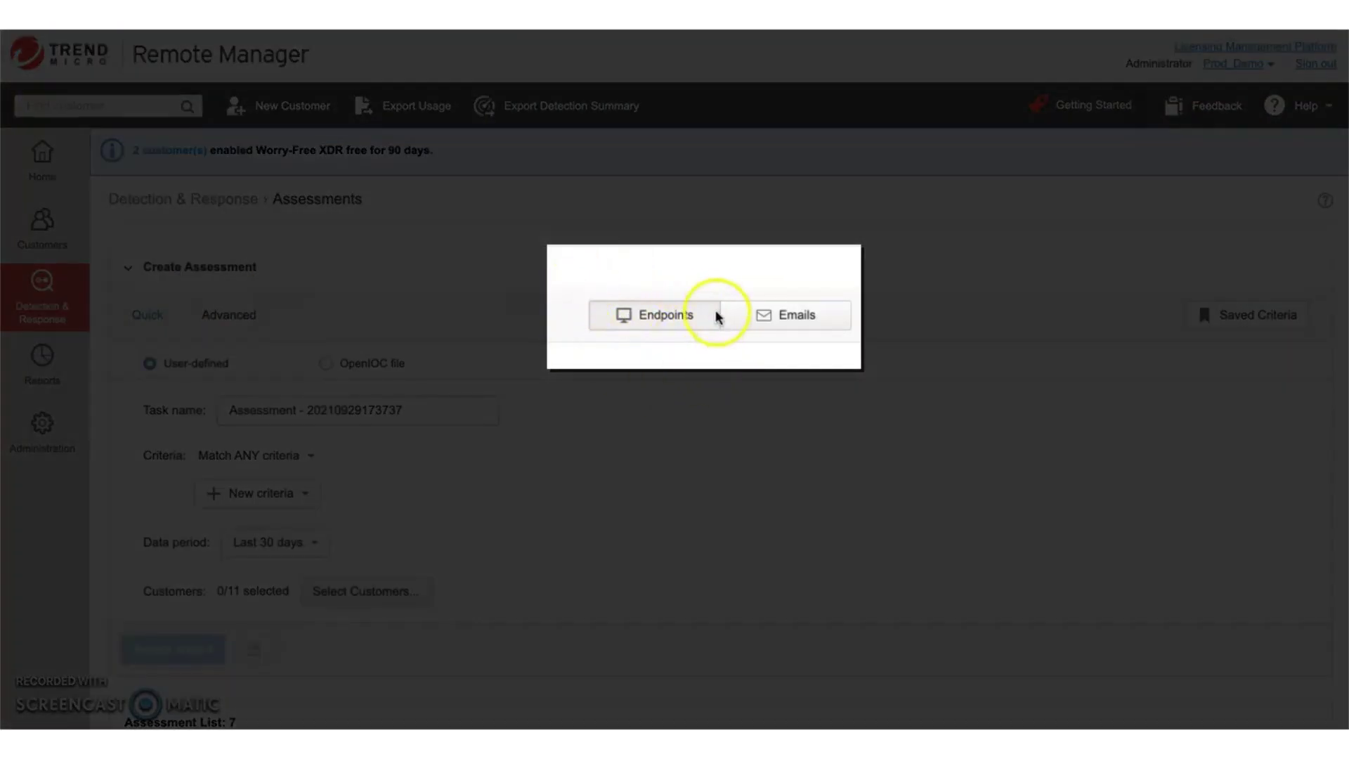
Step: Switch the assessment to Emails and add an empty Subject criterion
left_click(758, 317)
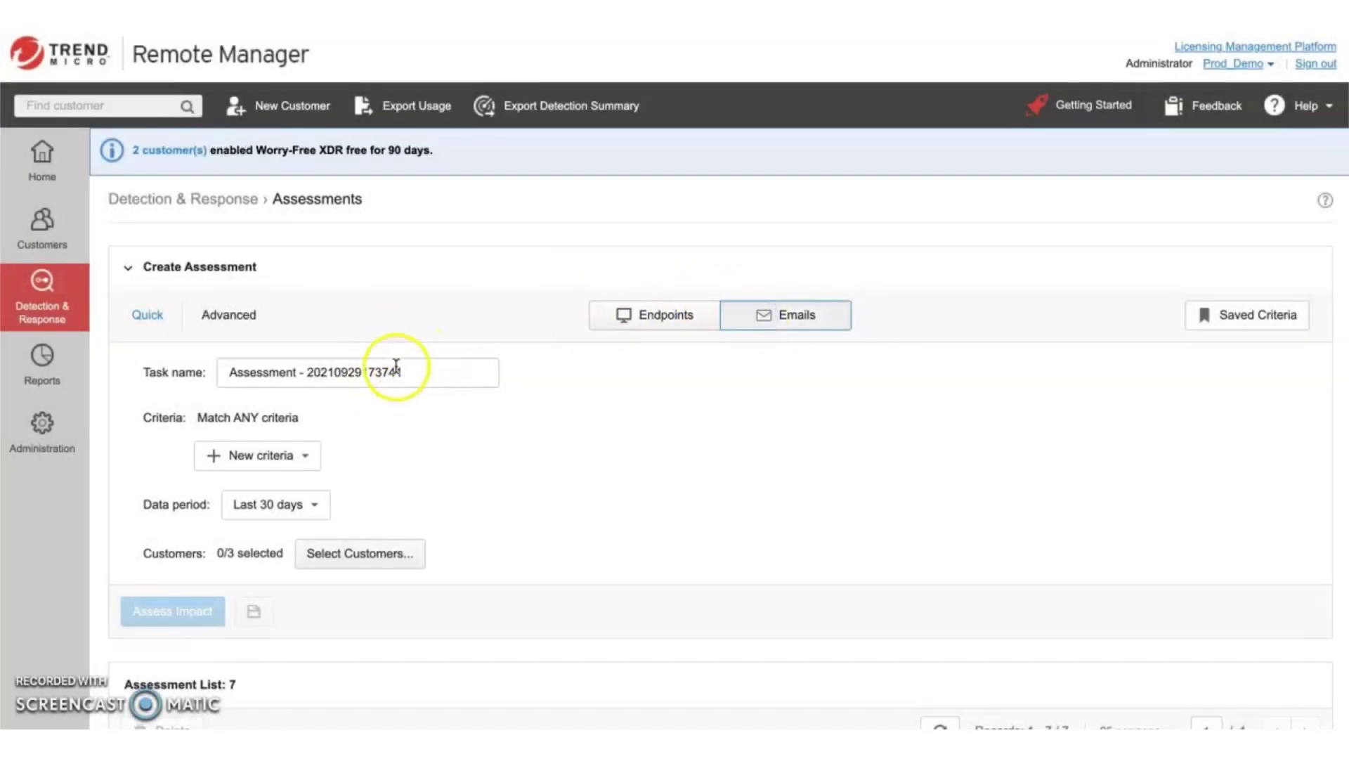
left_click_drag(413, 372, 317, 373)
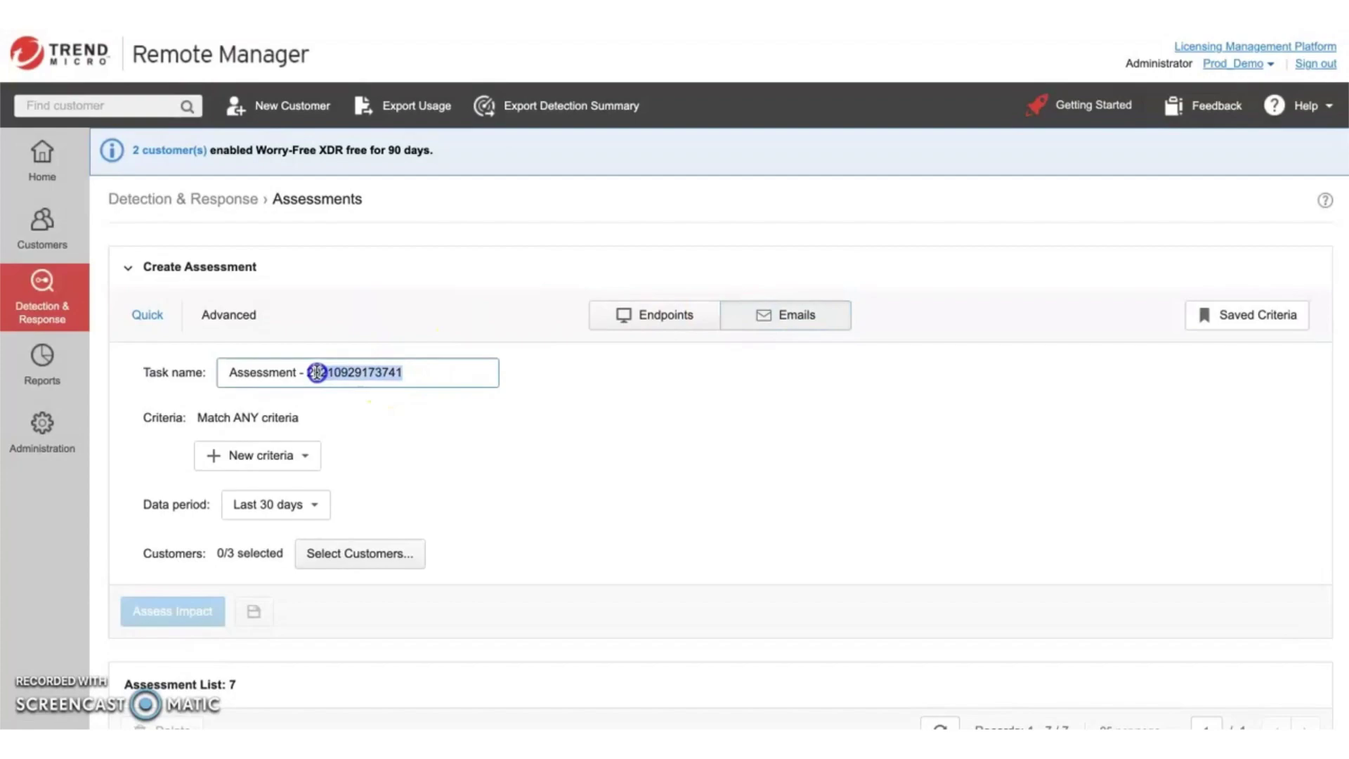
left_click(274, 455)
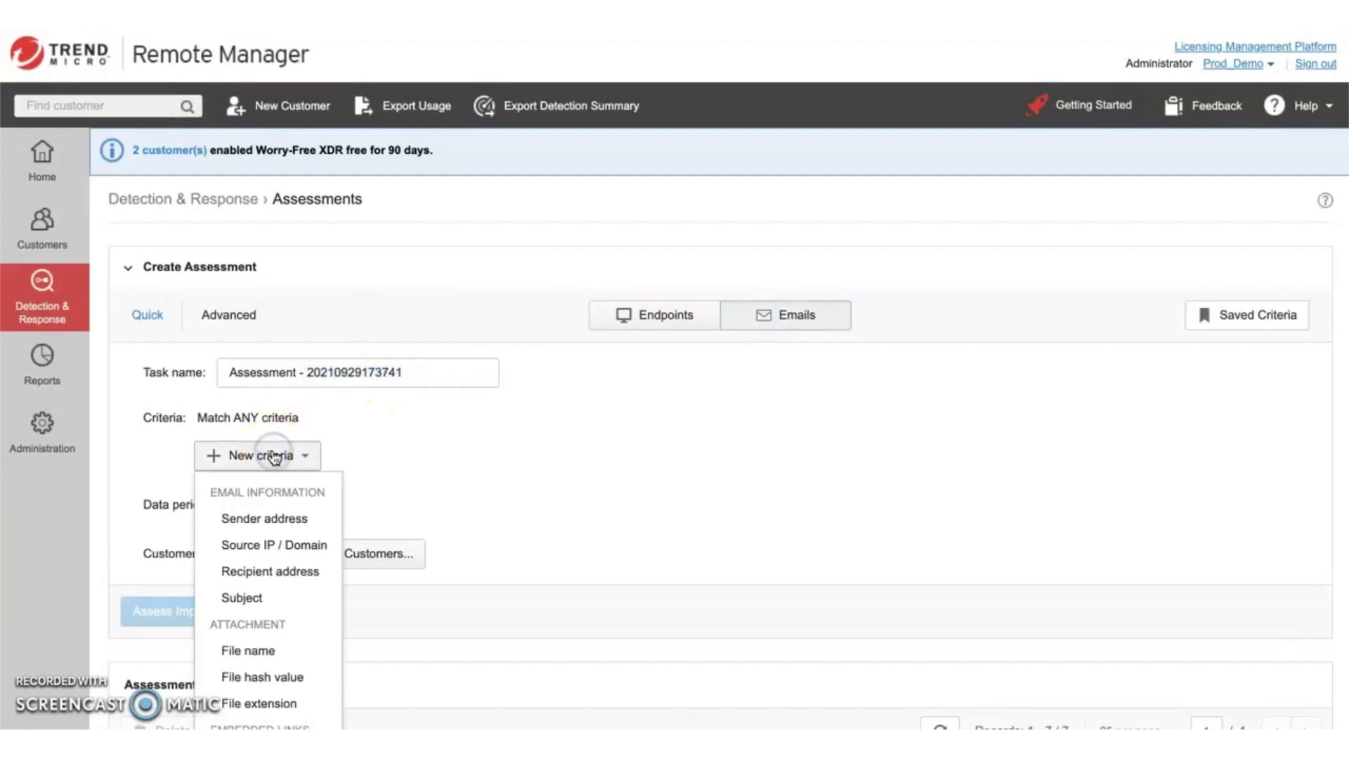
left_click(272, 599)
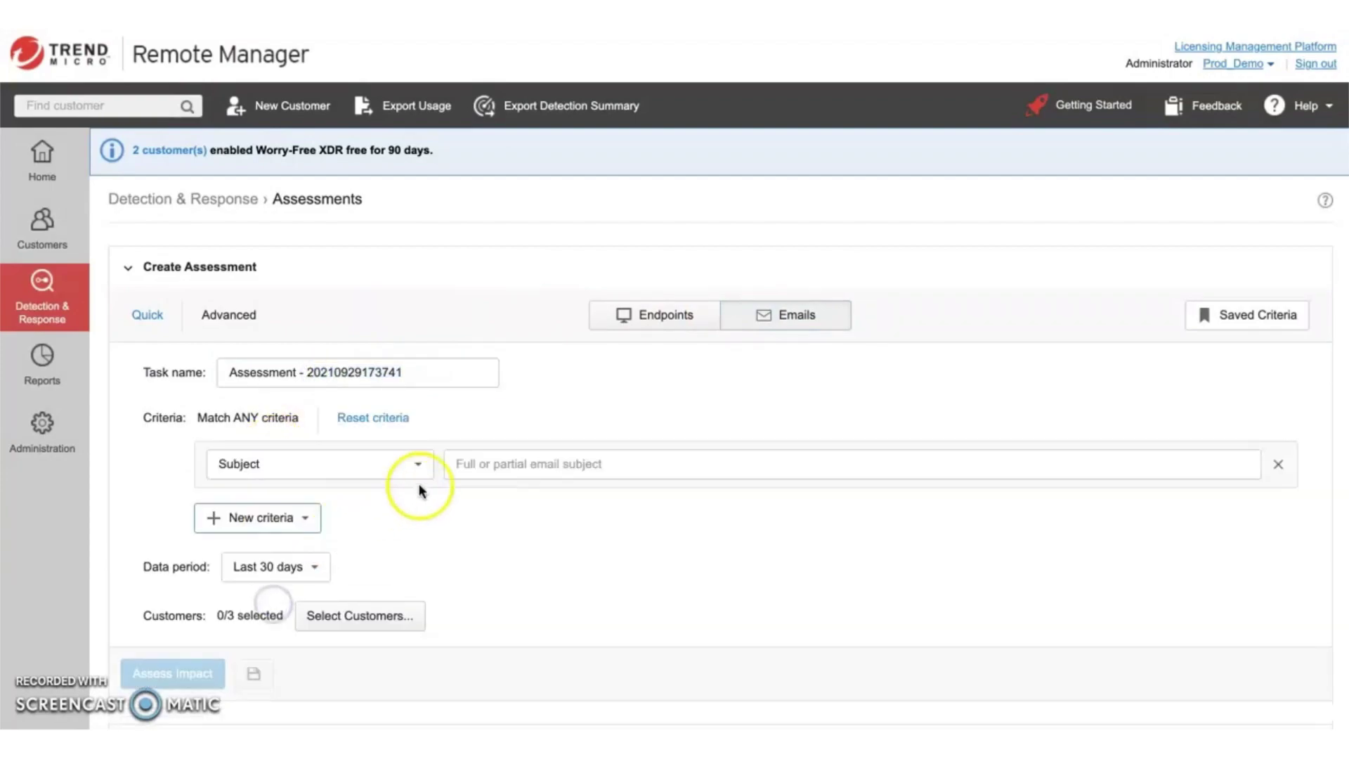
Step: Enter 2021-08-20_SOC_Automate_Mail as the Subject criterion value
left_click(484, 461)
key("ctrl+v")
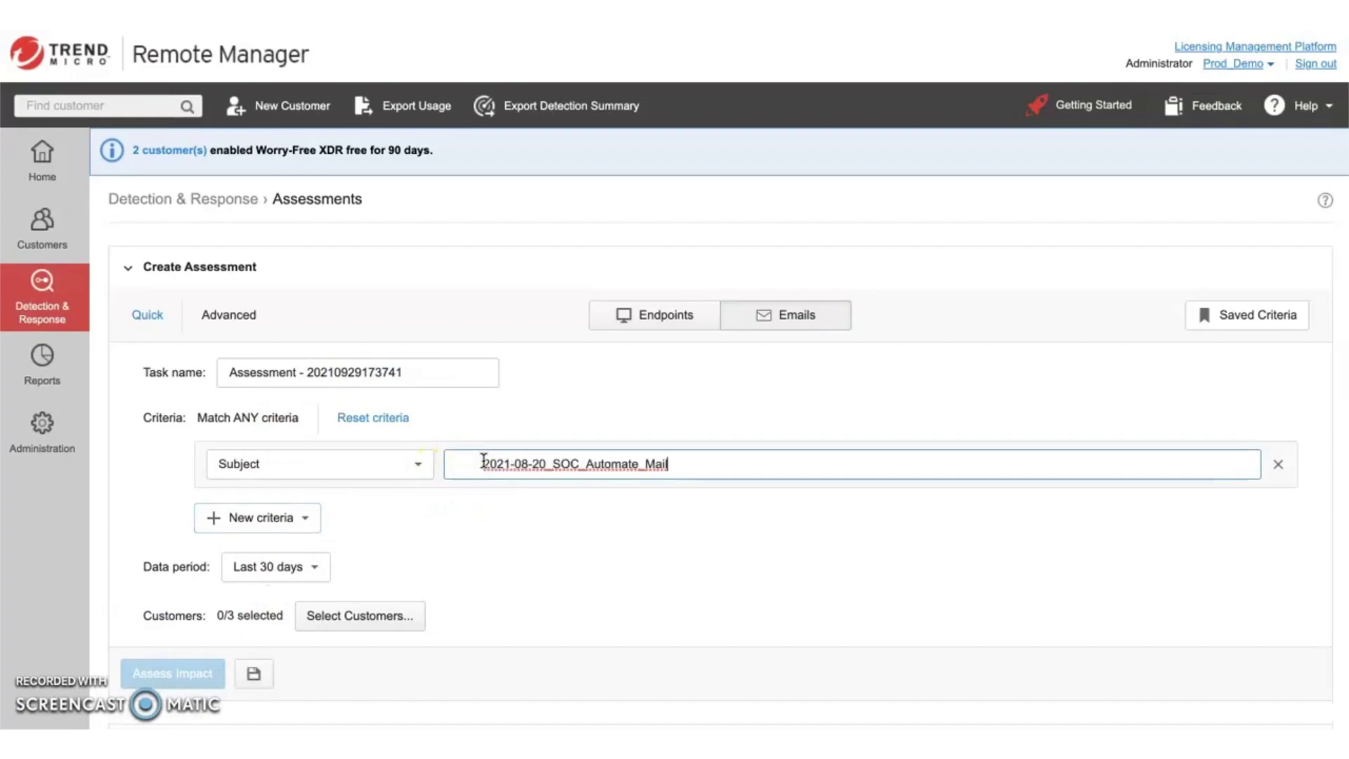
key("BackSpace")
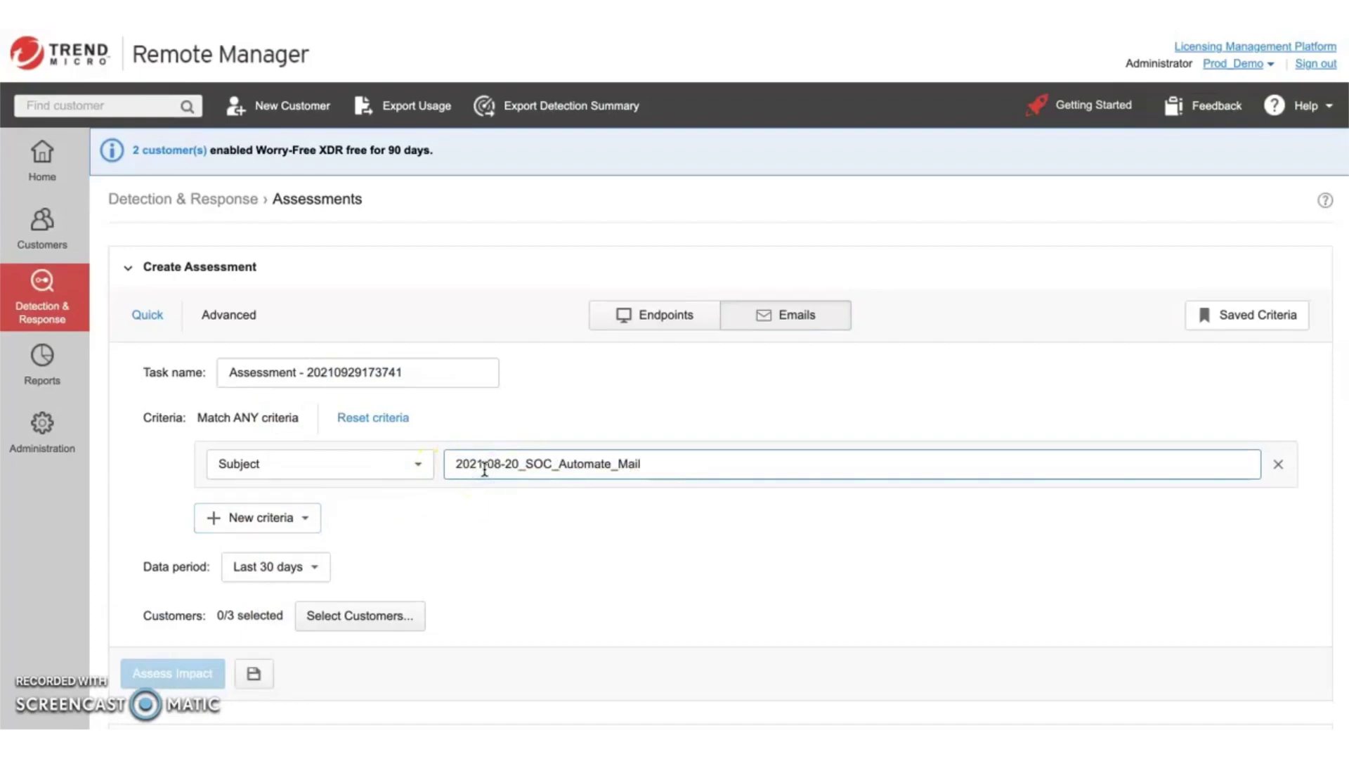
left_click(513, 528)
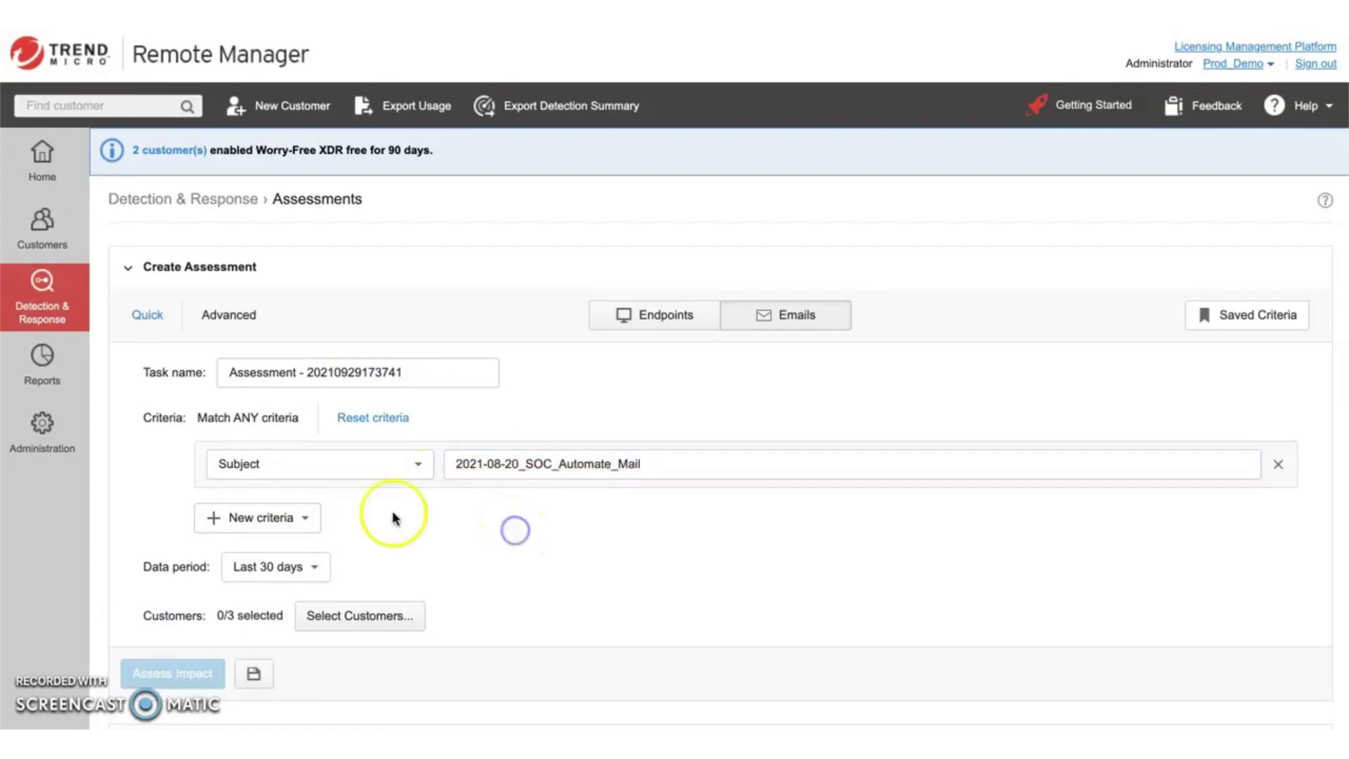
left_click(283, 518)
scroll(295, 541, "down", 3)
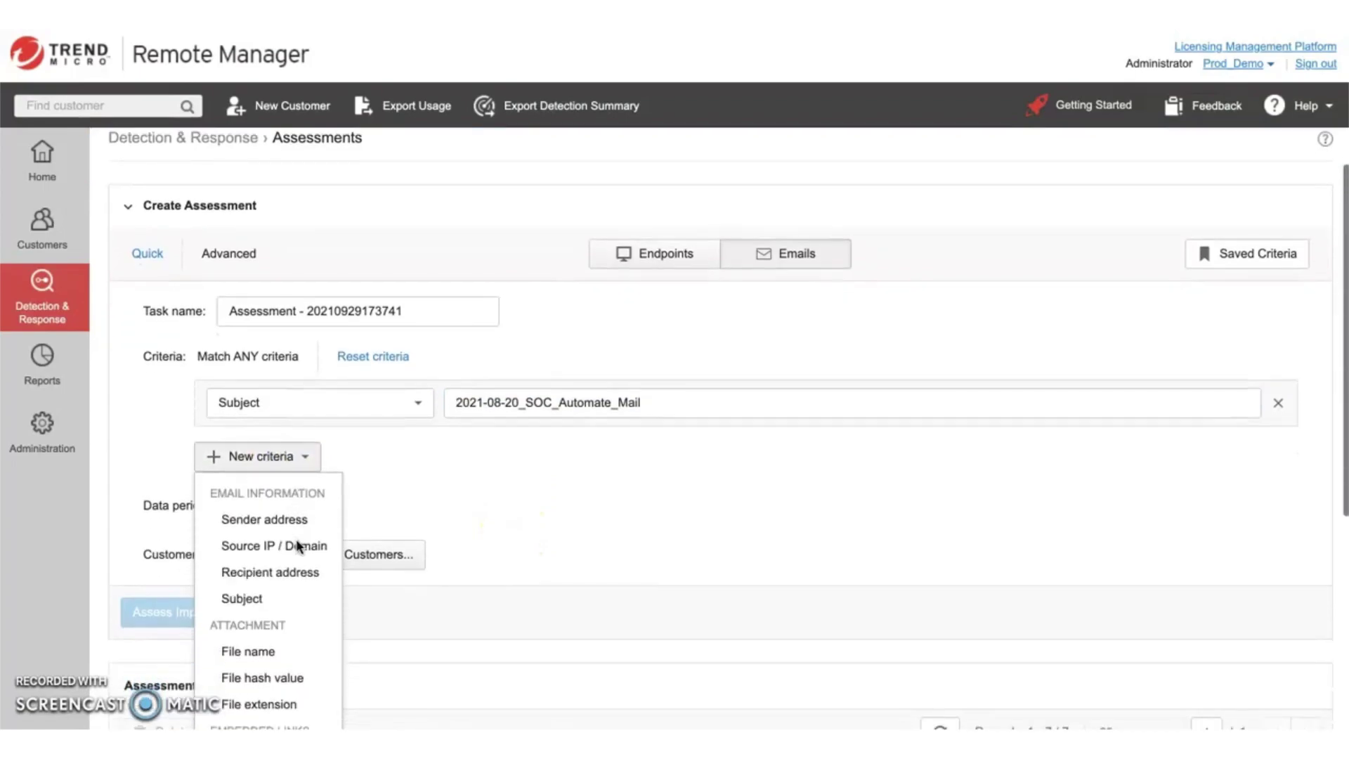
scroll(299, 547, "down", 3)
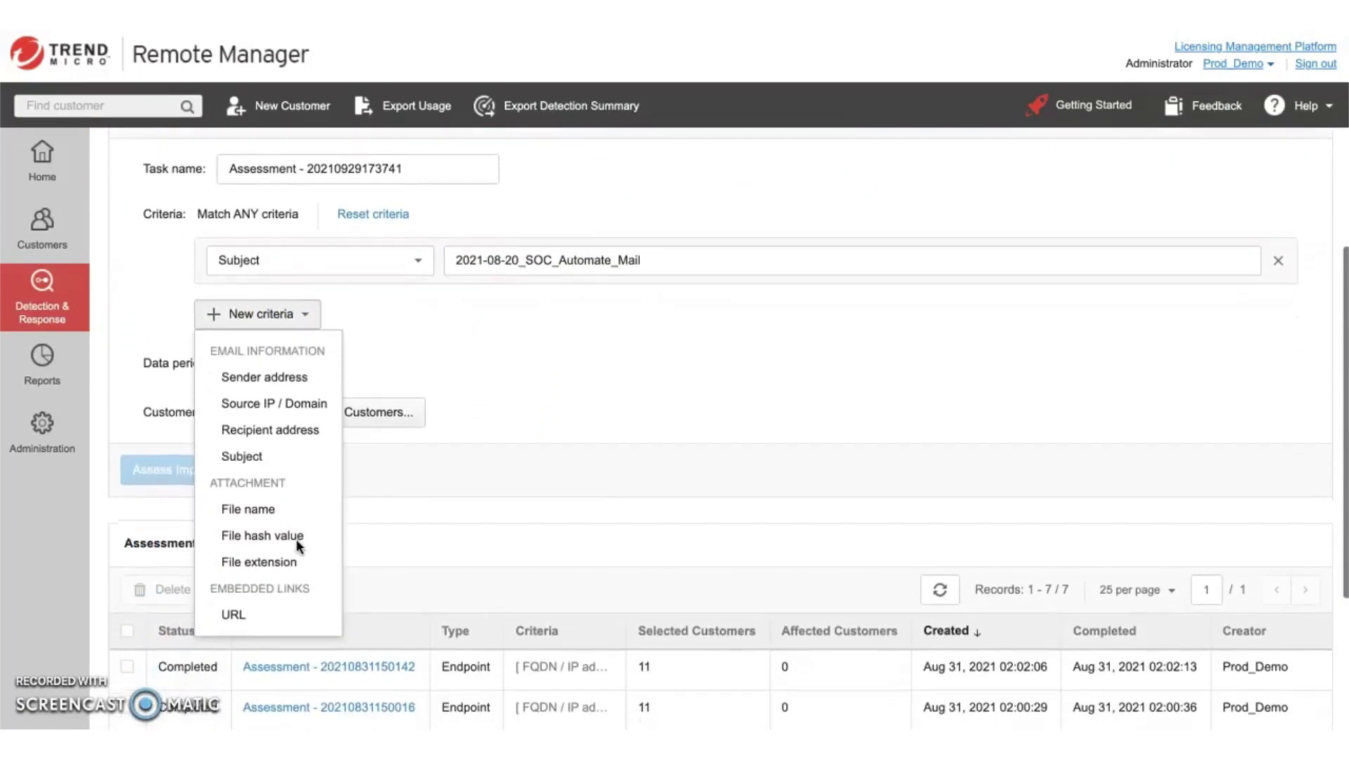
left_click(444, 332)
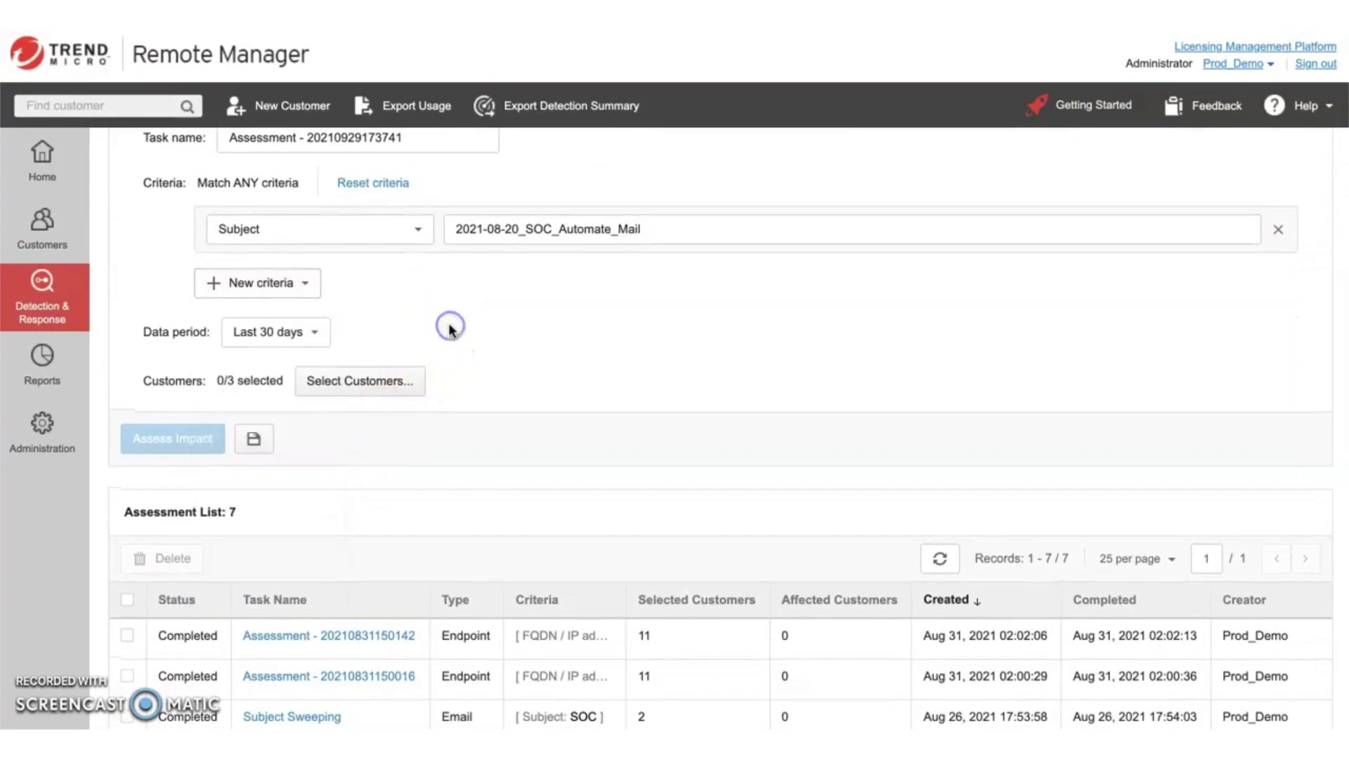
Step: Keep the Last 30 days data period and include customer XDR_Demo
left_click(309, 337)
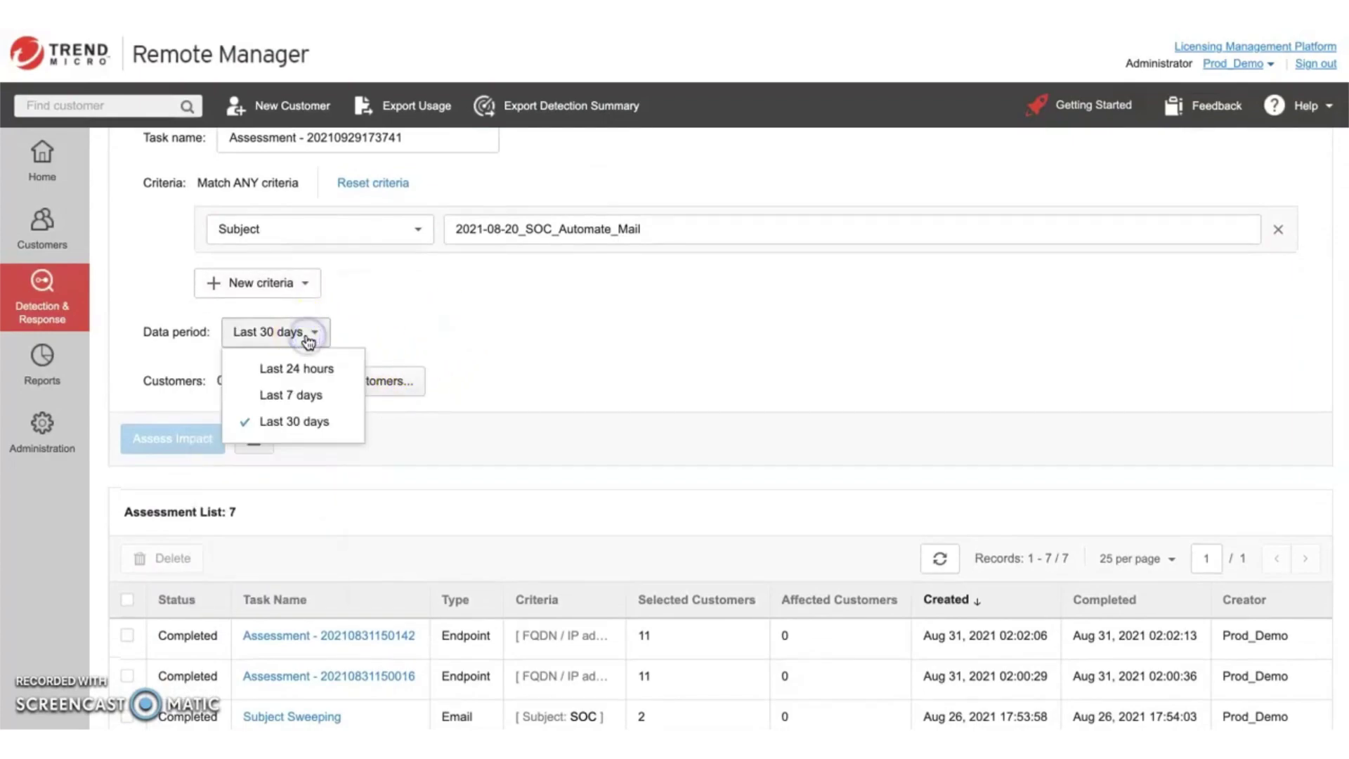
left_click(407, 316)
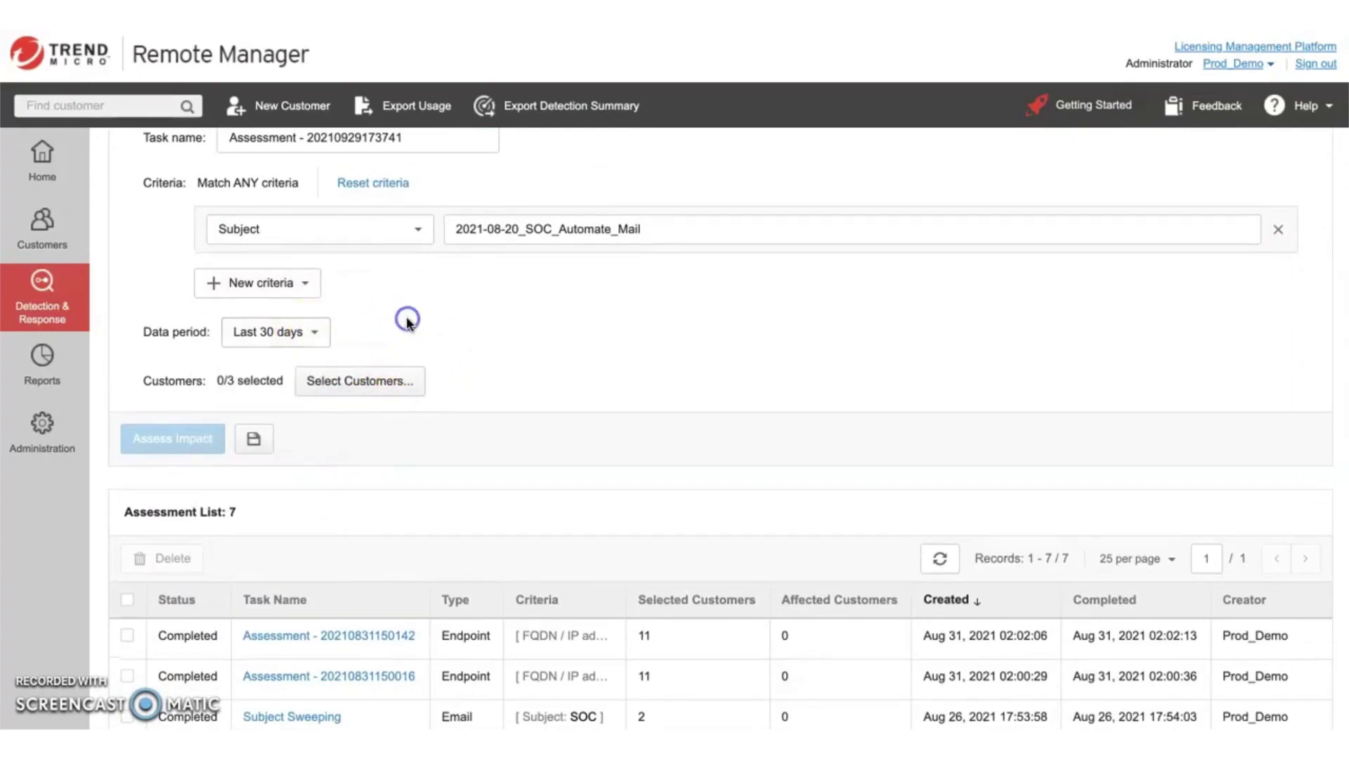
left_click(380, 381)
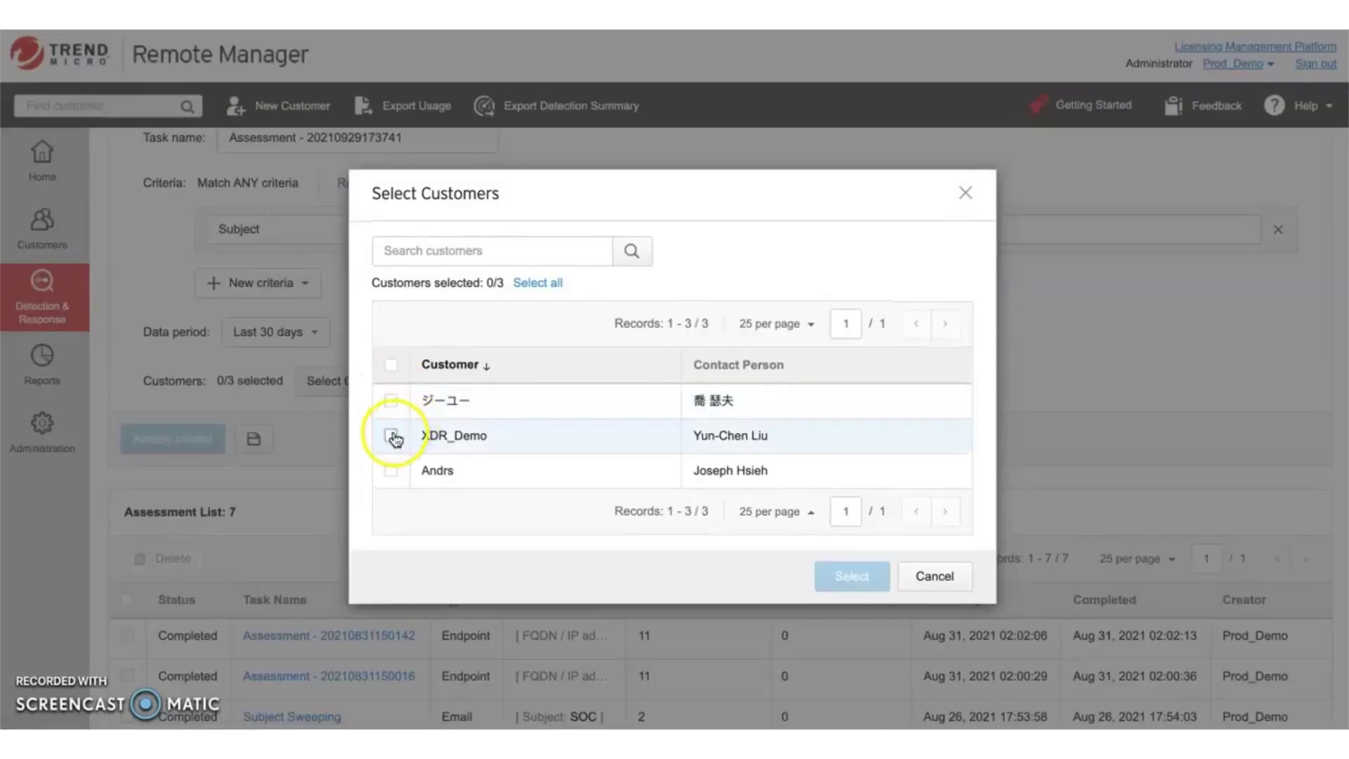
left_click(392, 435)
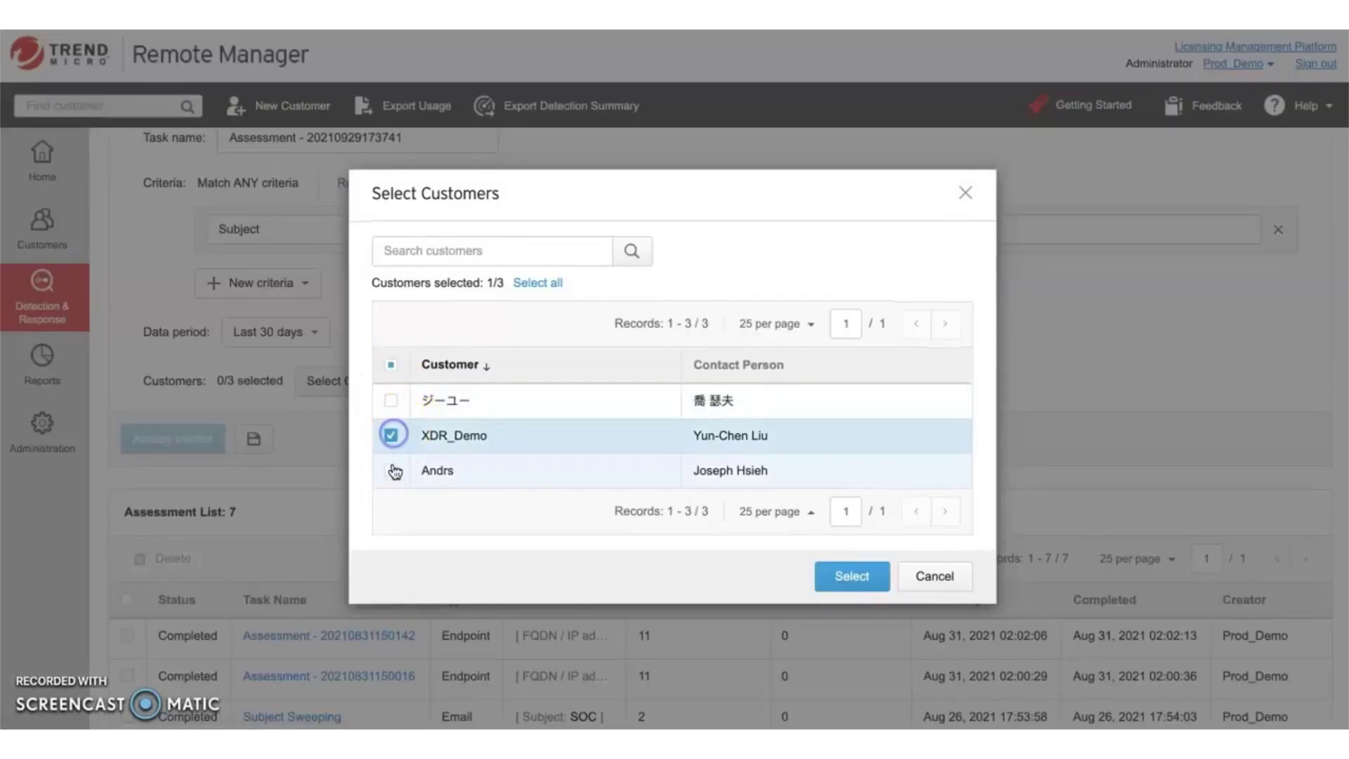
left_click(856, 579)
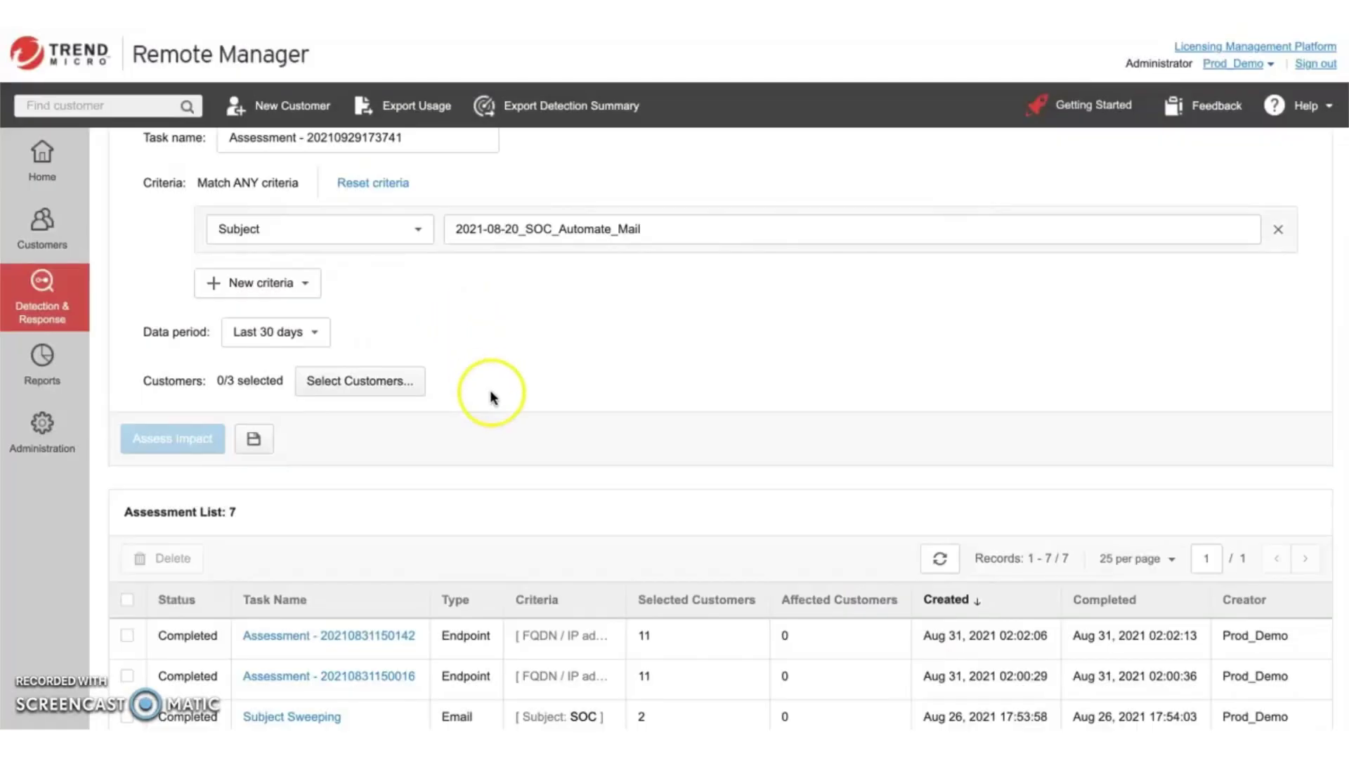
scroll(491, 392, "down", 2)
Step: Open Email_Sweep_by_Subject results and list XDR_Demo's one matched message from Aug 20, 2021
scroll(490, 393, "down", 2)
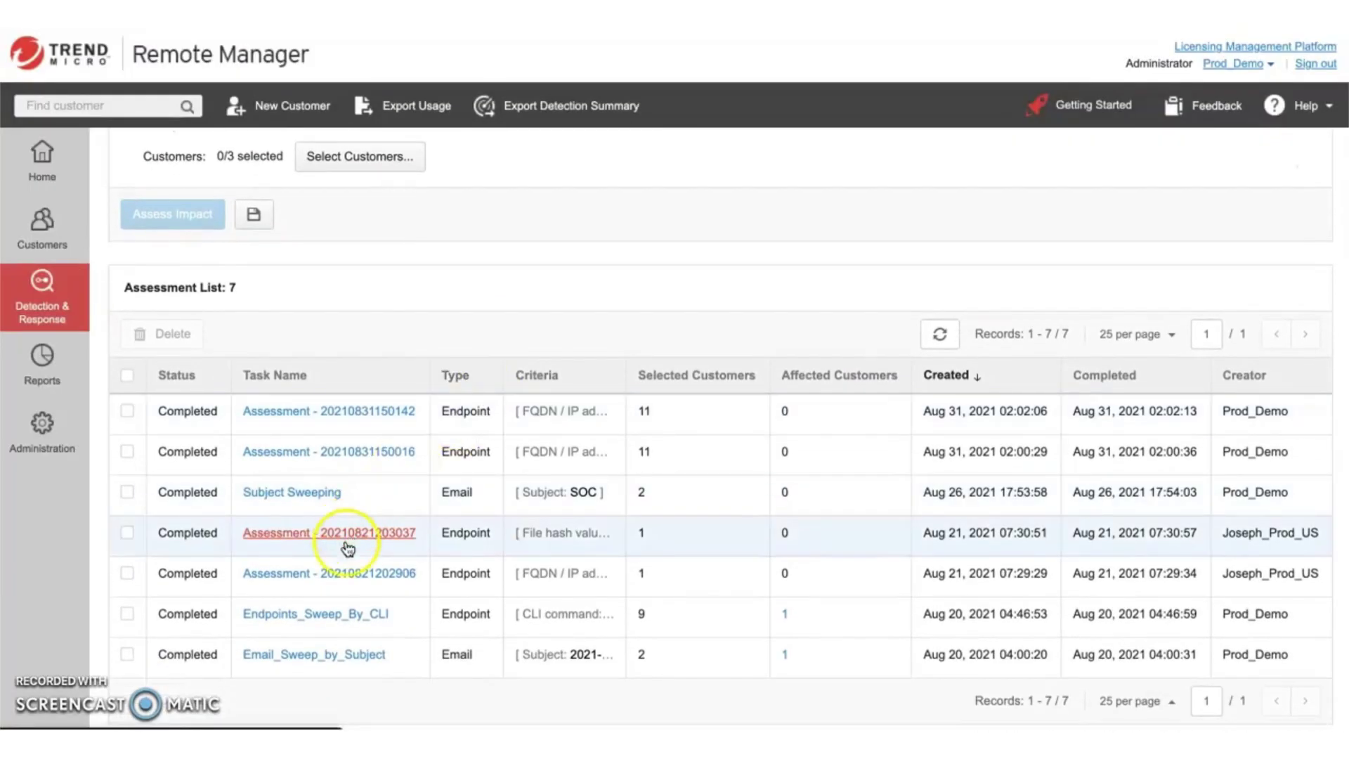
left_click(312, 658)
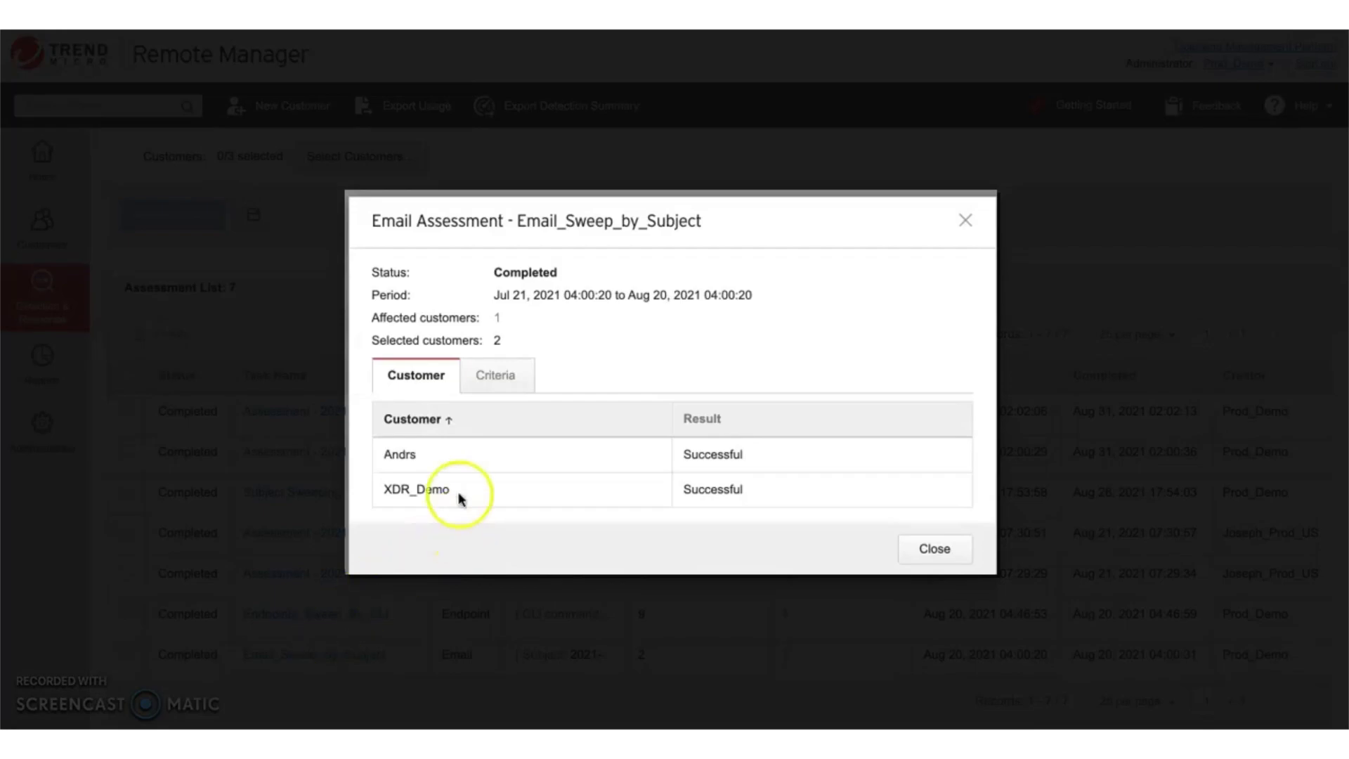
left_click(497, 321)
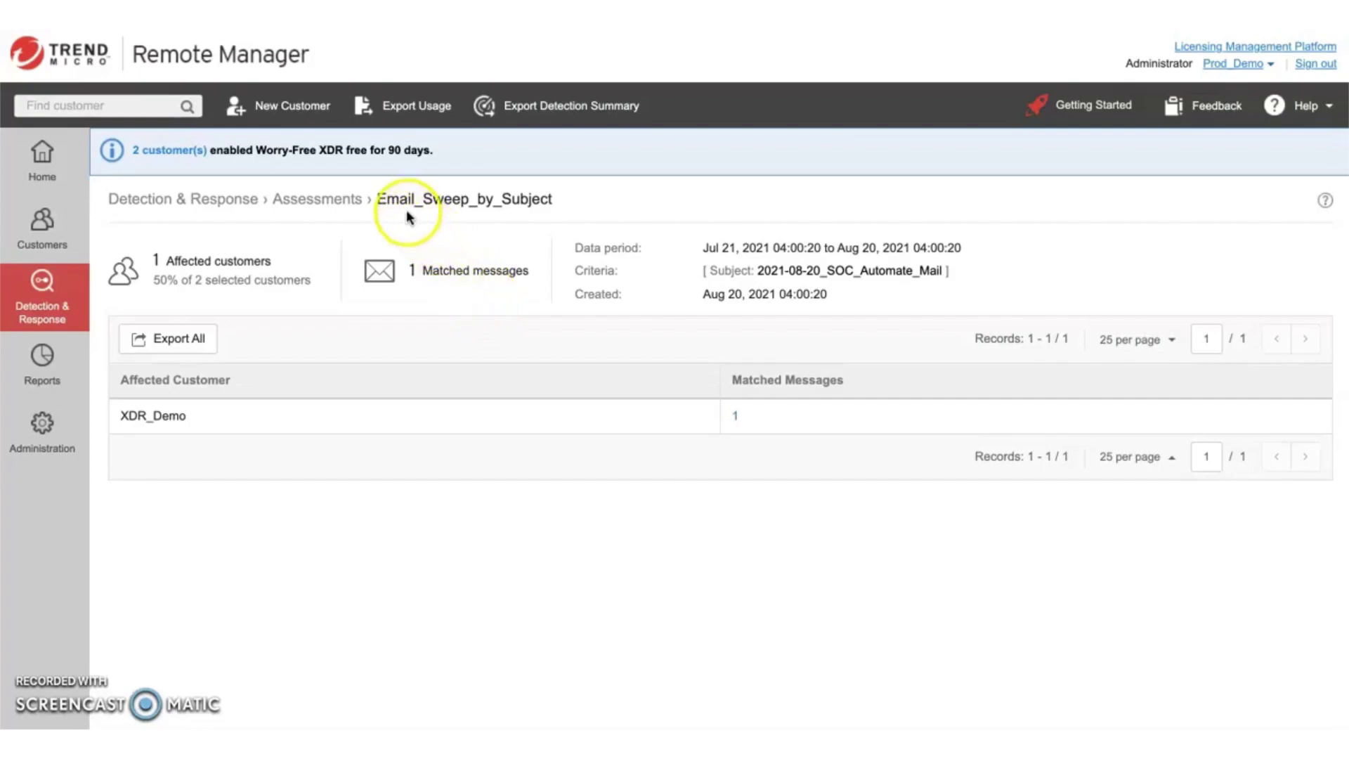
left_click(735, 419)
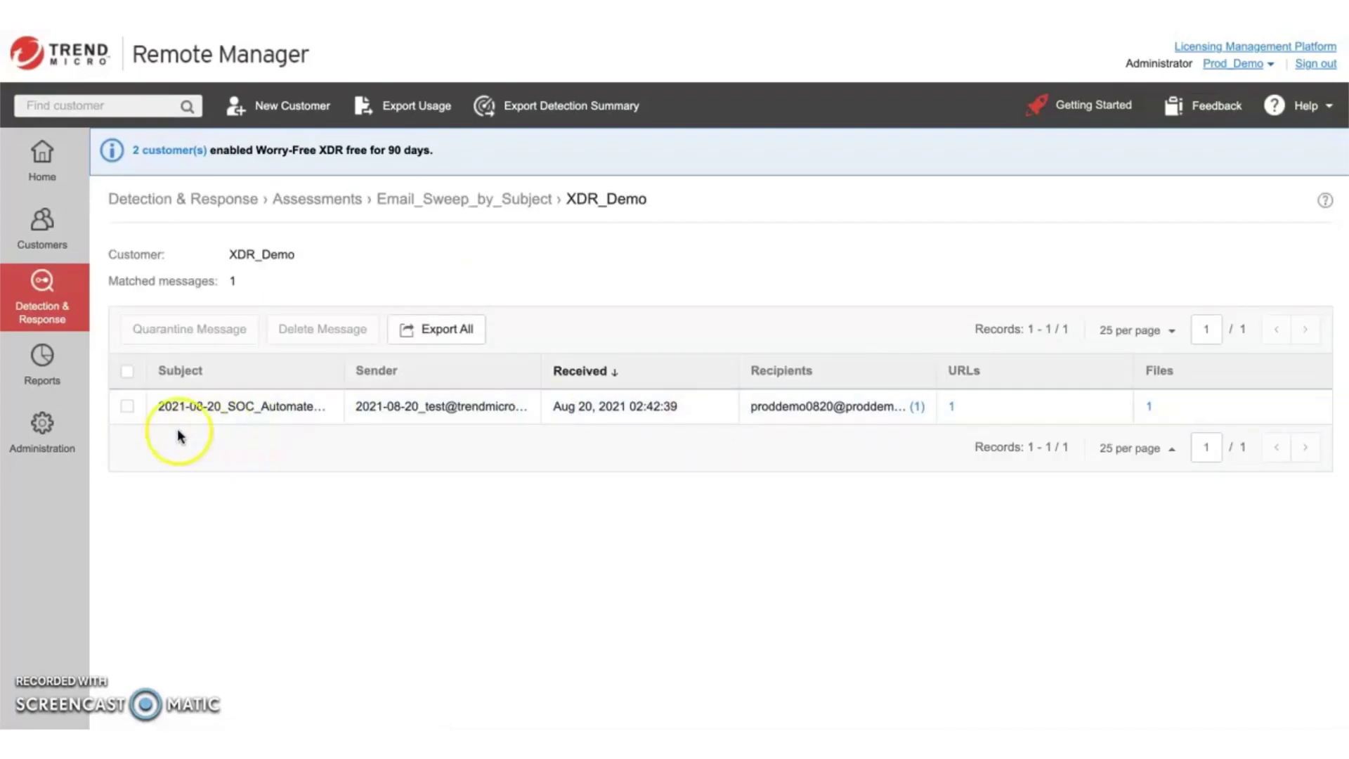
Step: Tick the matched 2021-08-20_SOC_Automate message so Quarantine Message becomes available
left_click(127, 371)
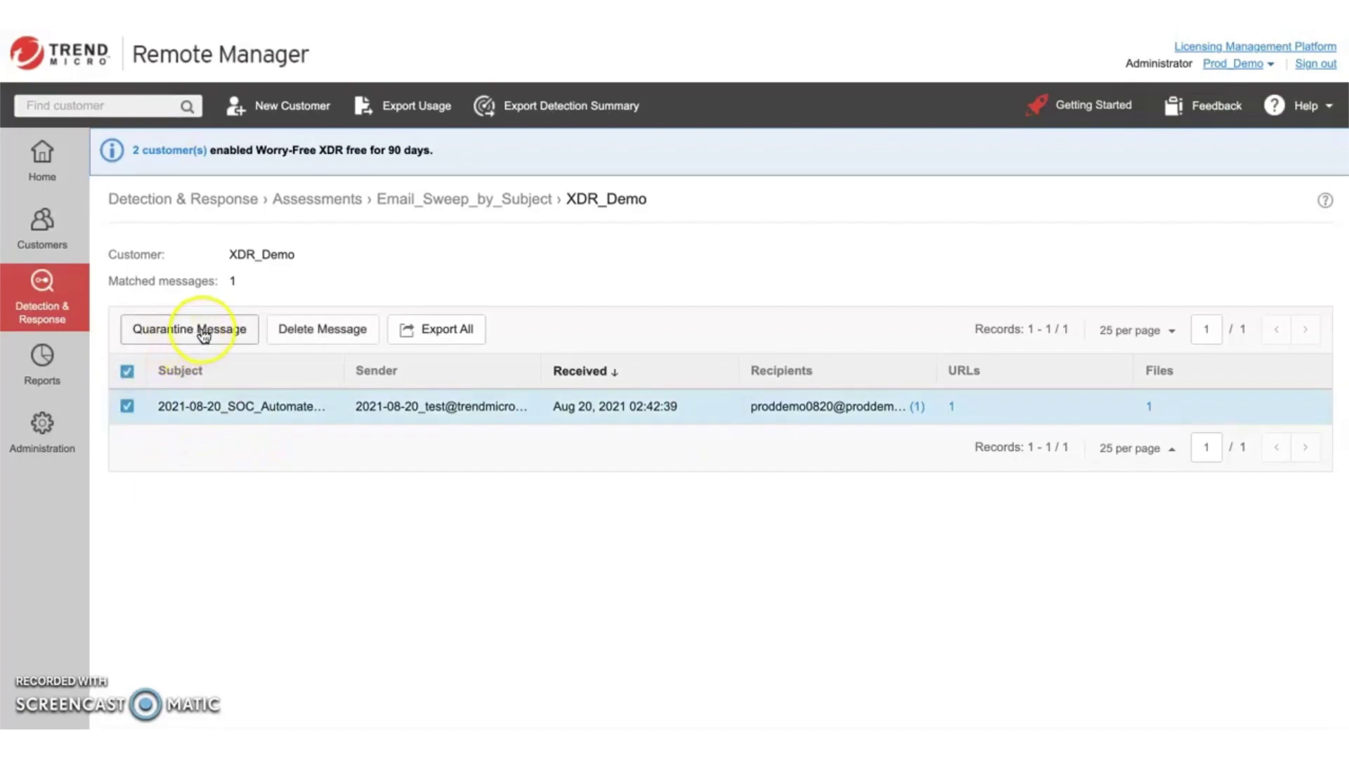